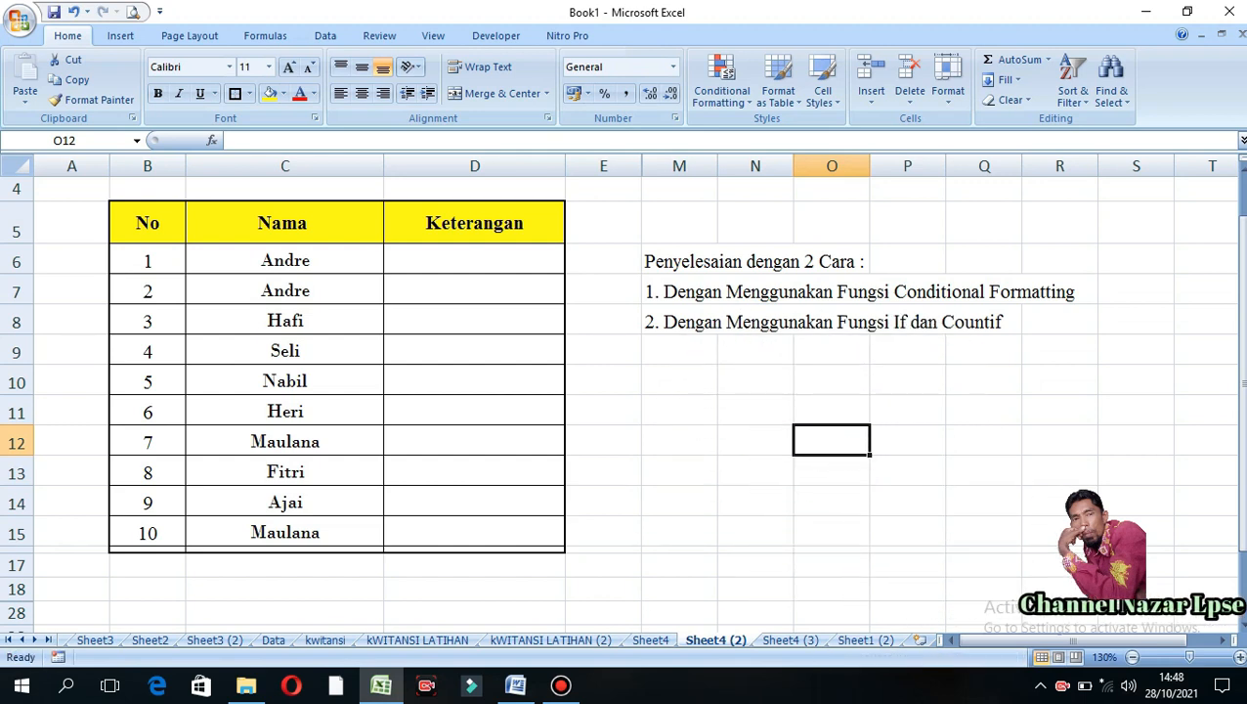
pyautogui.moveTo(147, 260); pyautogui.dragTo(474, 533)
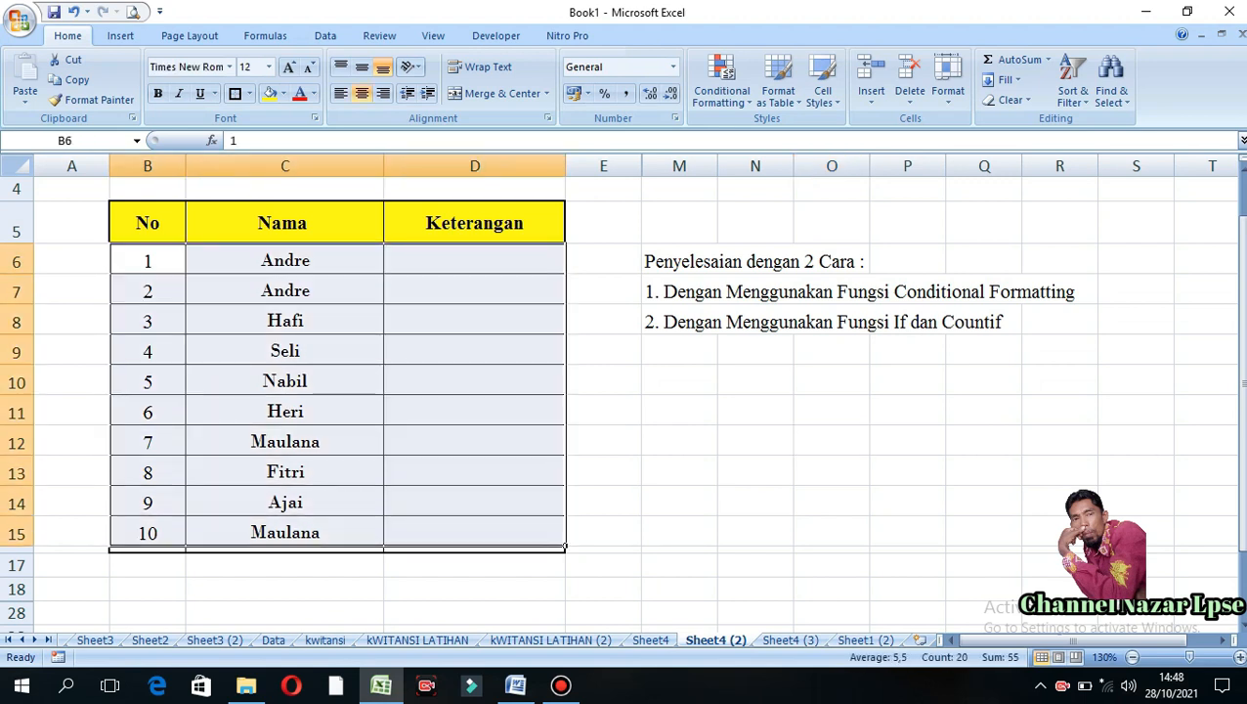
pyautogui.moveTo(147, 261); pyautogui.dragTo(474, 550)
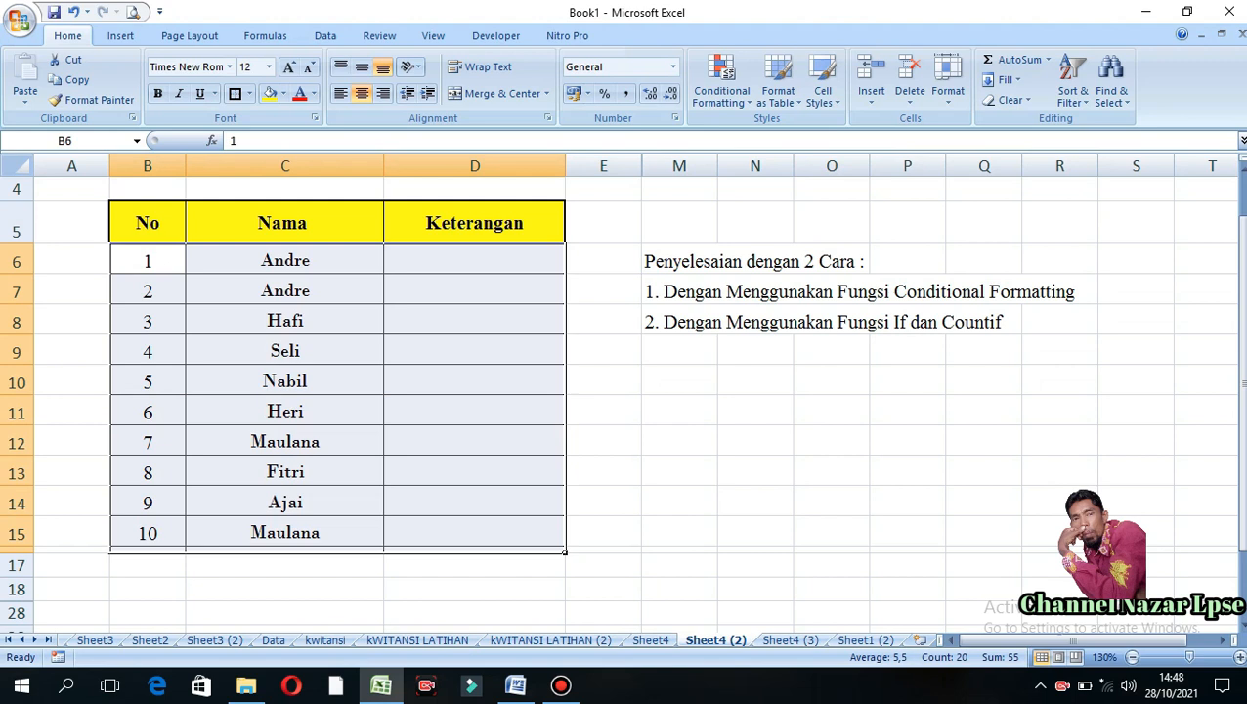
pyautogui.click(679, 500)
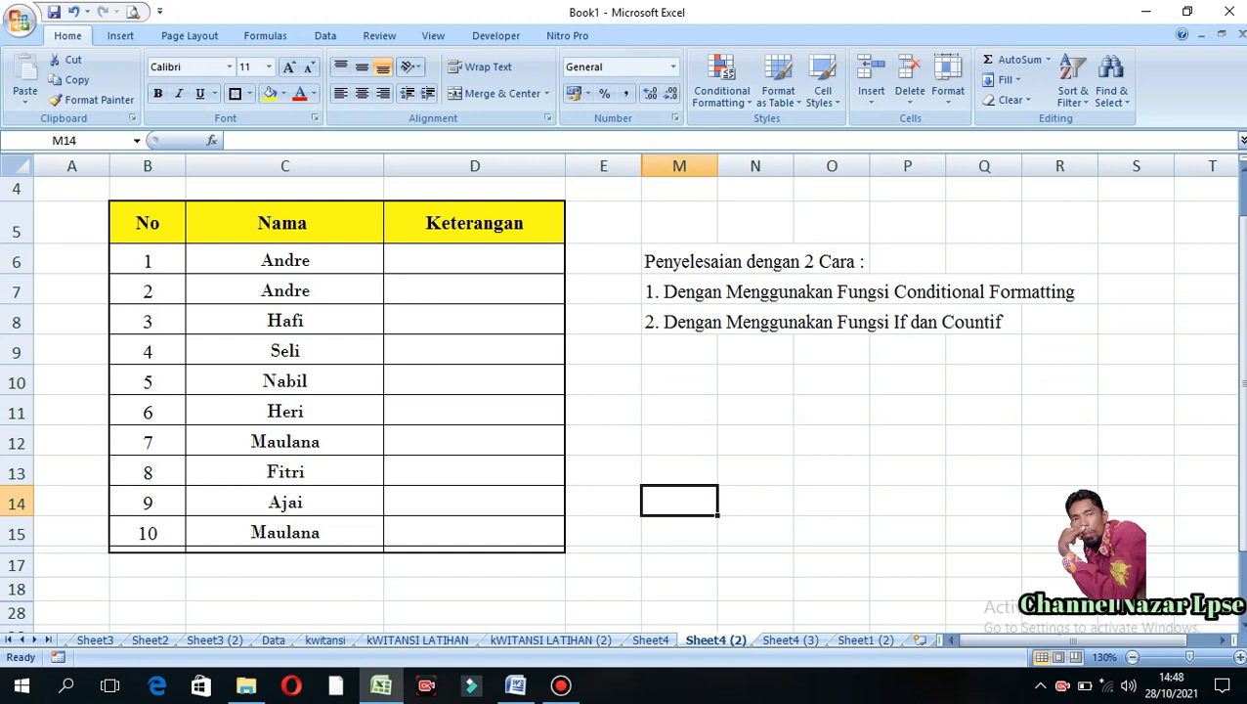
pyautogui.click(723, 93)
pyautogui.moveTo(653, 291); pyautogui.dragTo(866, 293)
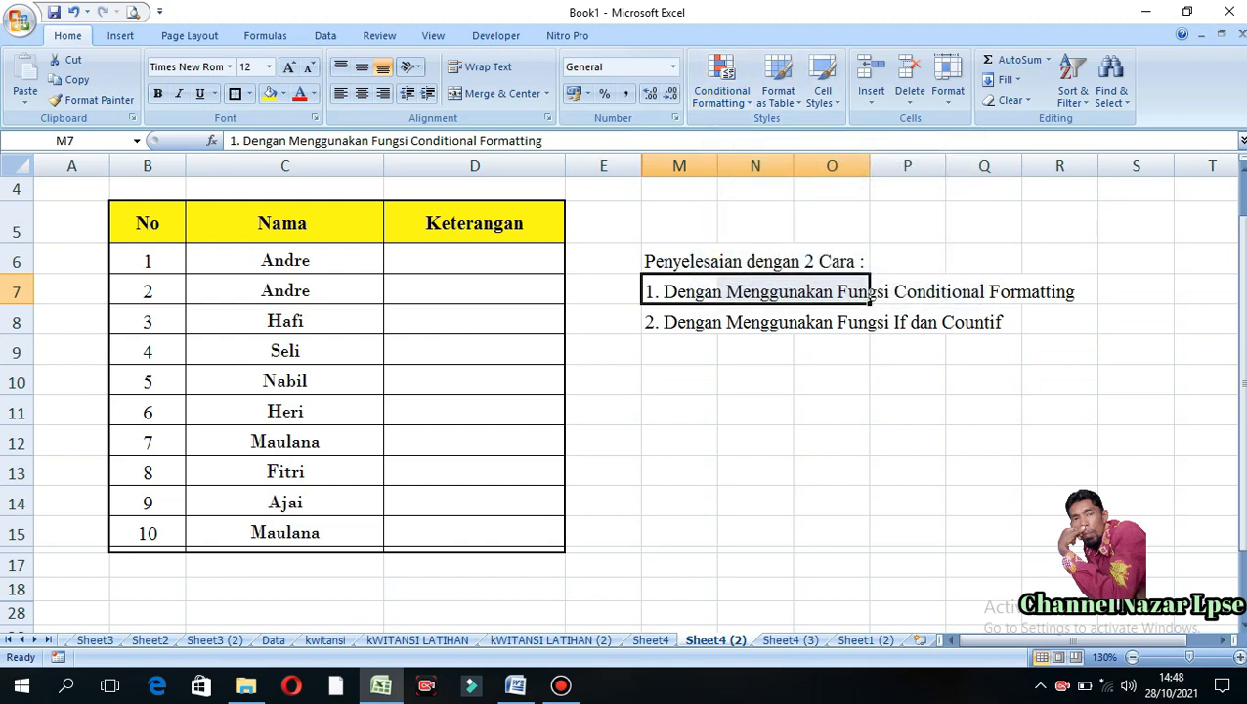
pyautogui.moveTo(475, 260); pyautogui.dragTo(475, 532)
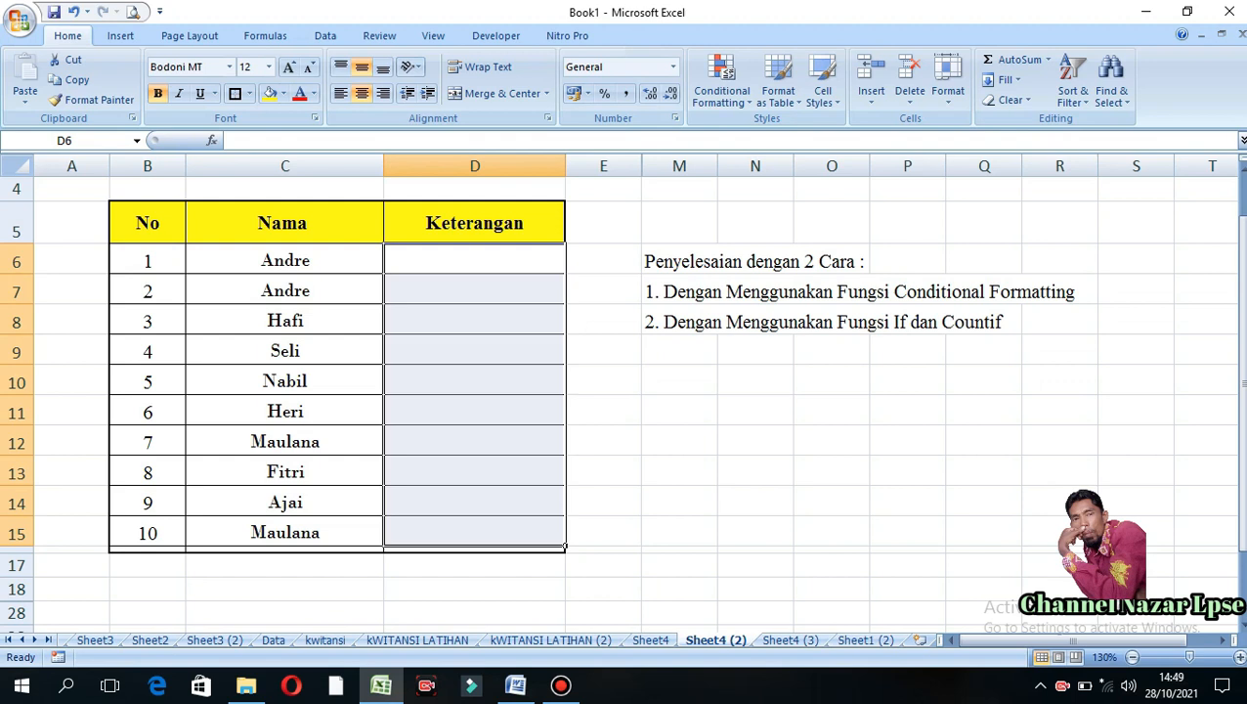
# Step: Highlight duplicate names in C6:C15 with a Duplicate Values conditional format using Light Red Fill with Dark Red Text
pyautogui.moveTo(285, 260); pyautogui.dragTo(285, 533)
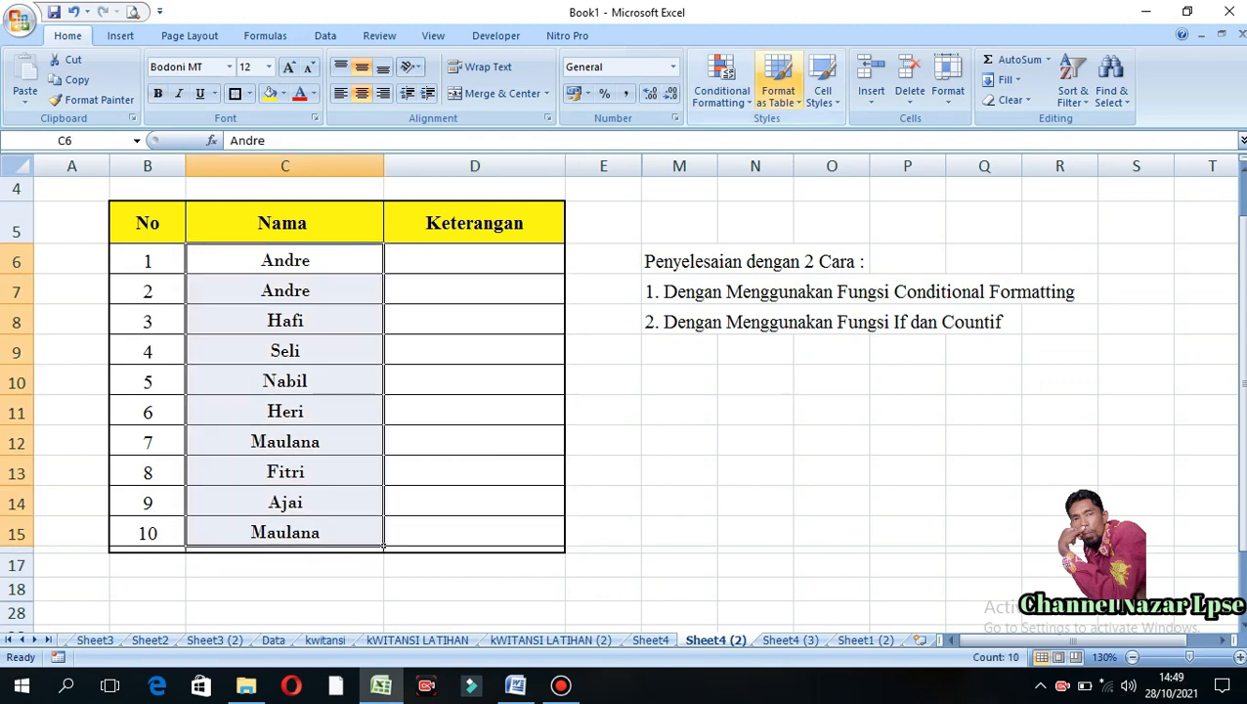
pyautogui.click(721, 86)
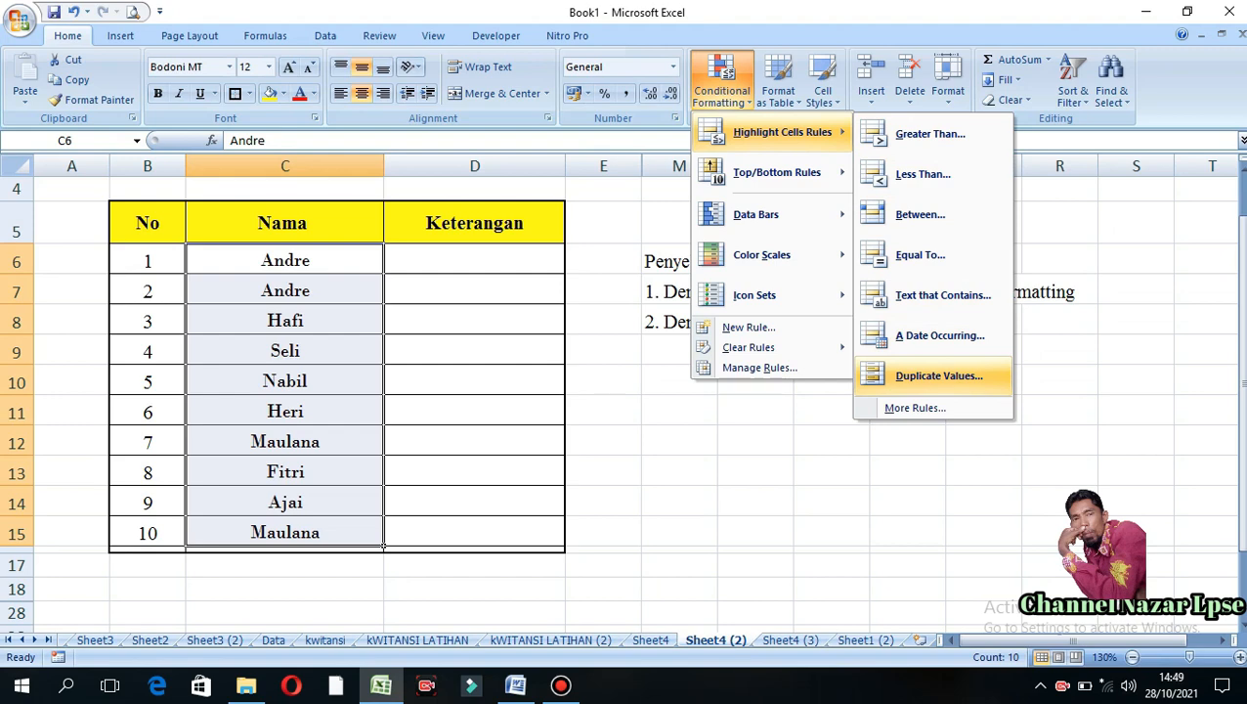
pyautogui.click(938, 376)
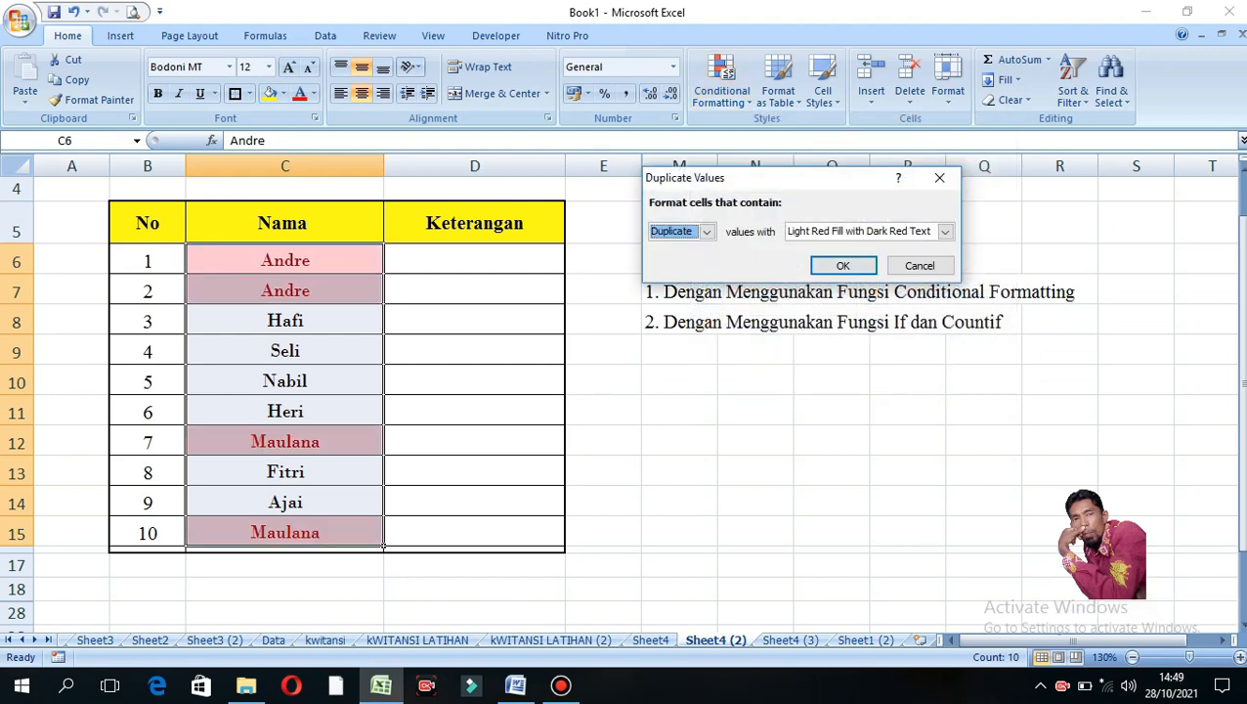
pyautogui.click(842, 265)
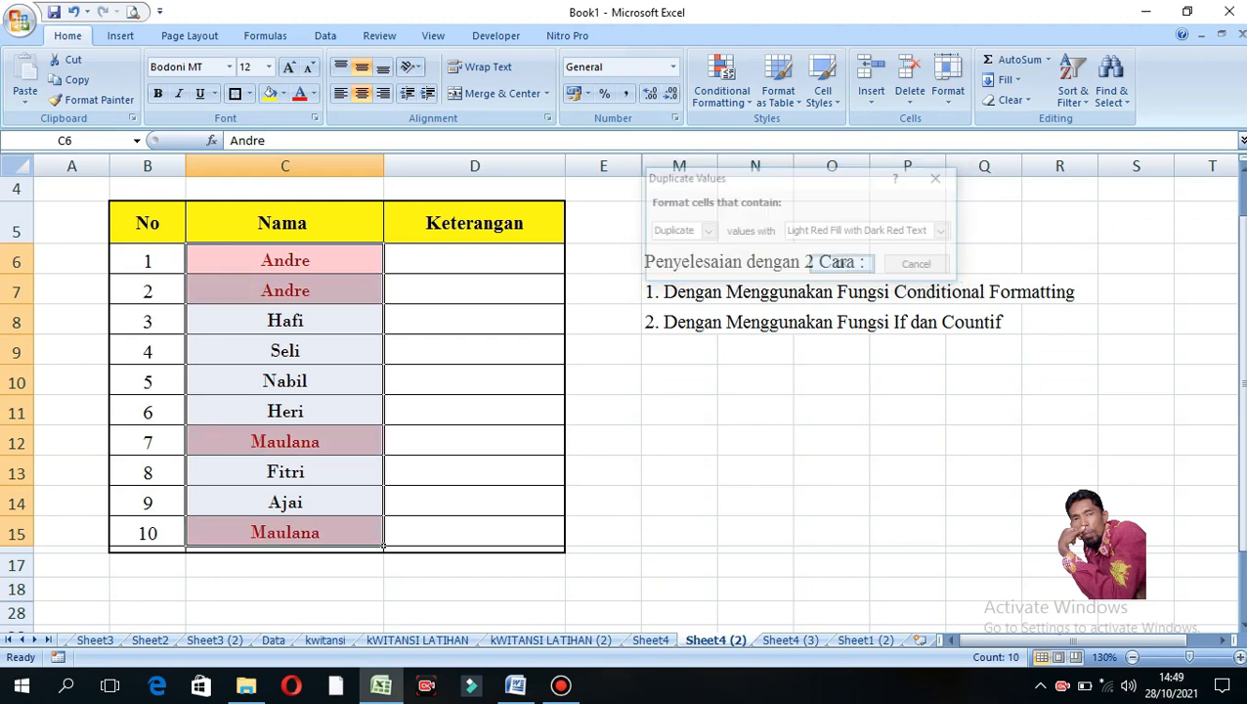
pyautogui.click(474, 471)
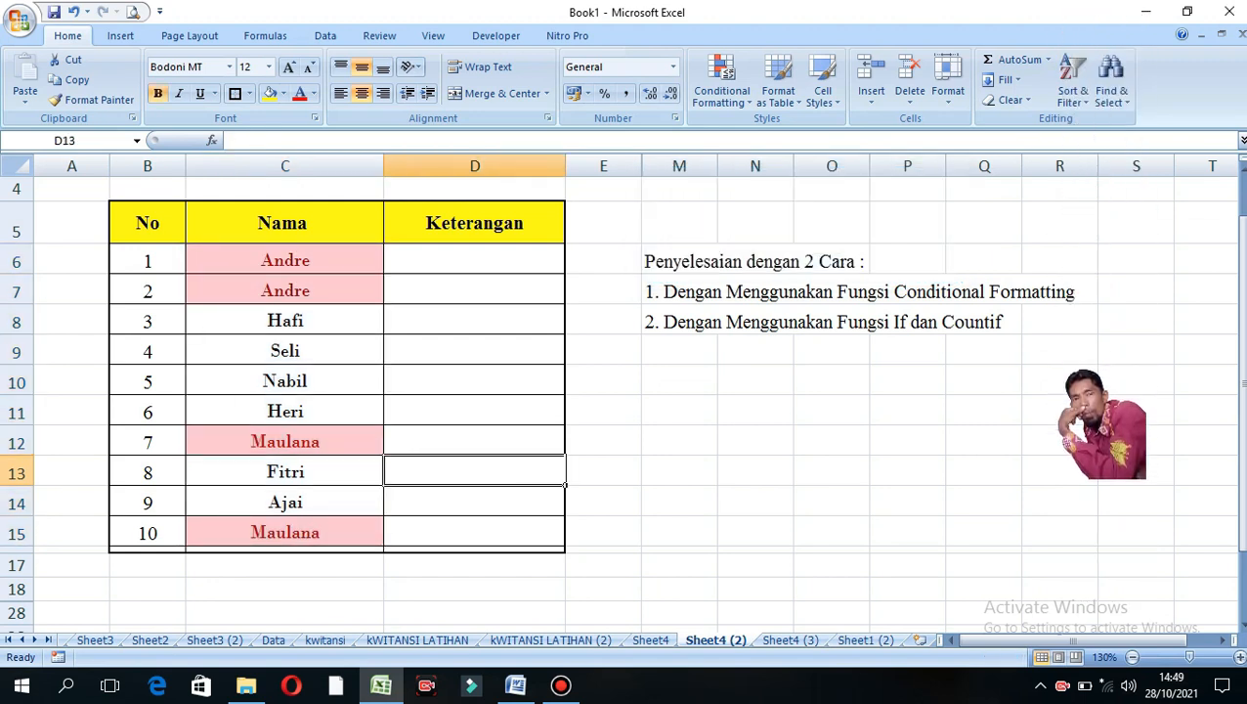
# Step: Examine the highlighted duplicate entries in the Nama column, comparing rows 6 and 7 and rows 12 and 15
pyautogui.click(284, 260)
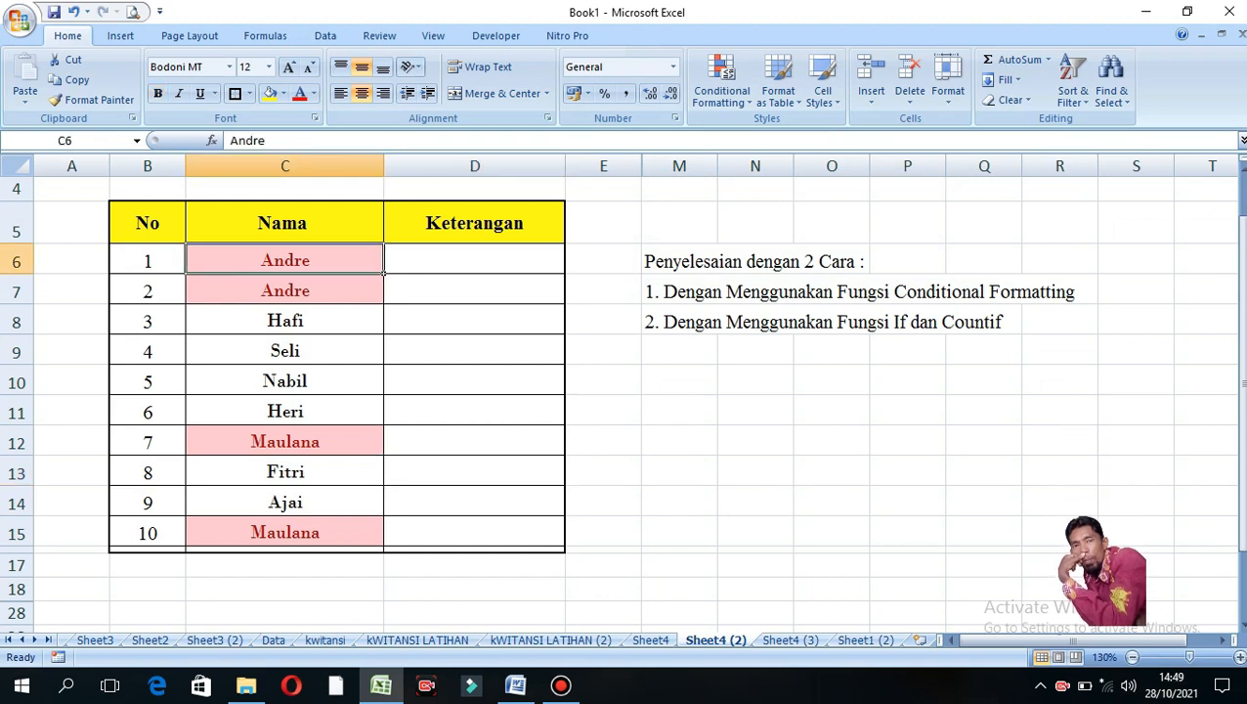
pyautogui.click(285, 290)
pyautogui.click(284, 442)
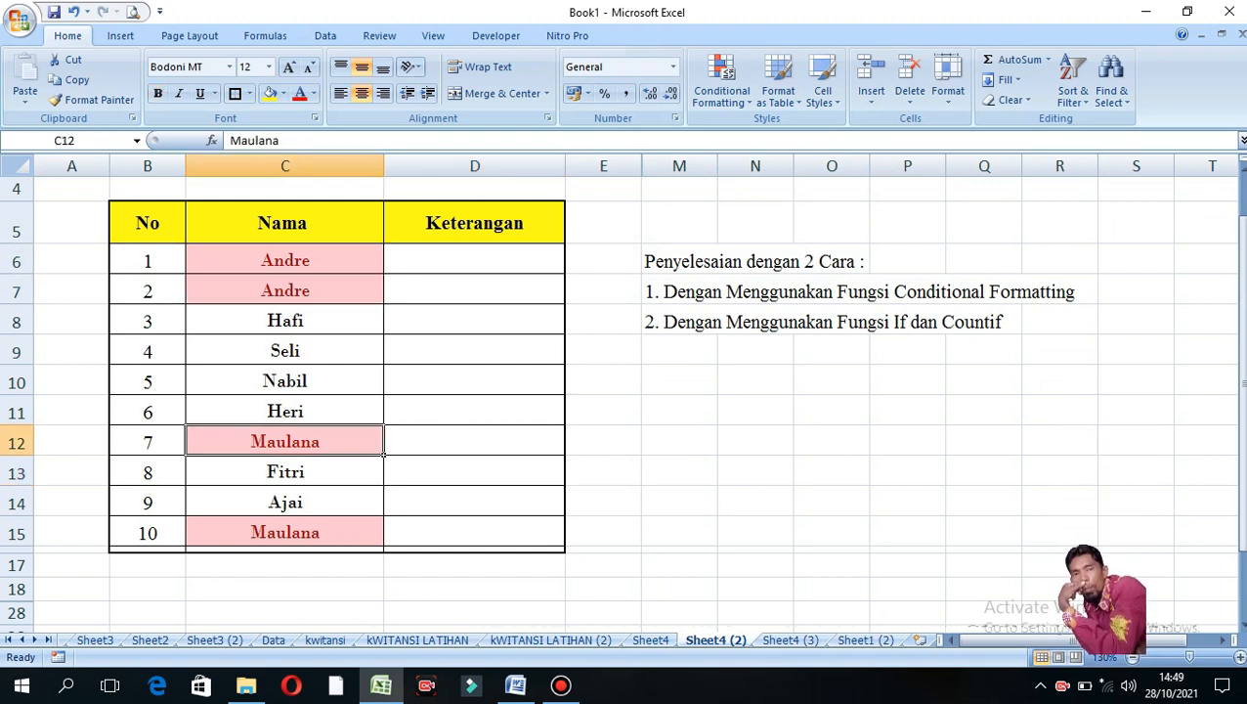
pyautogui.click(285, 531)
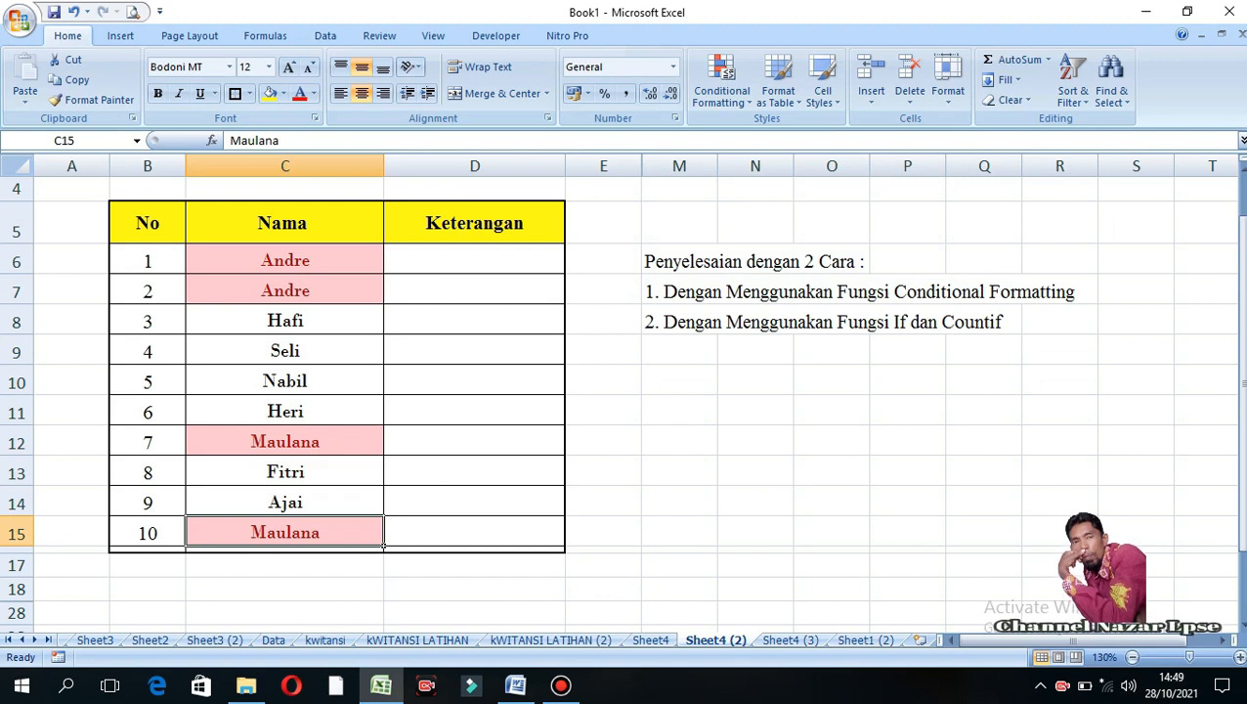
pyautogui.click(285, 442)
pyautogui.click(284, 290)
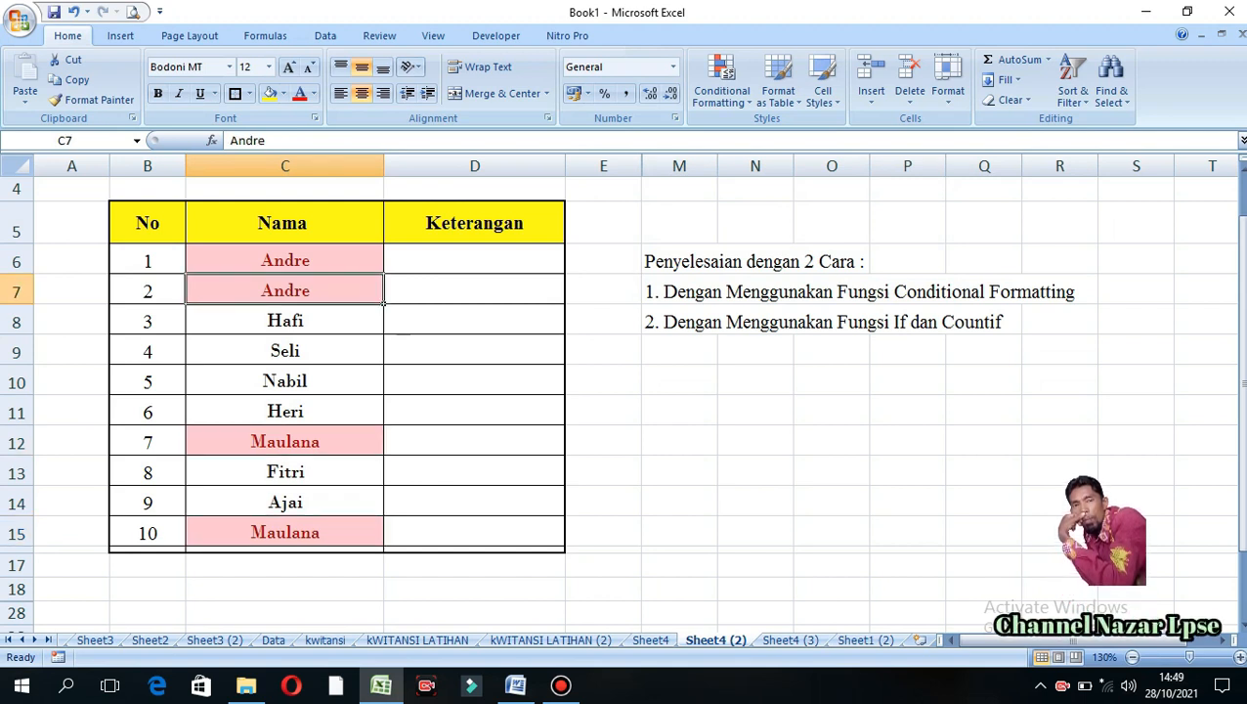
pyautogui.click(284, 260)
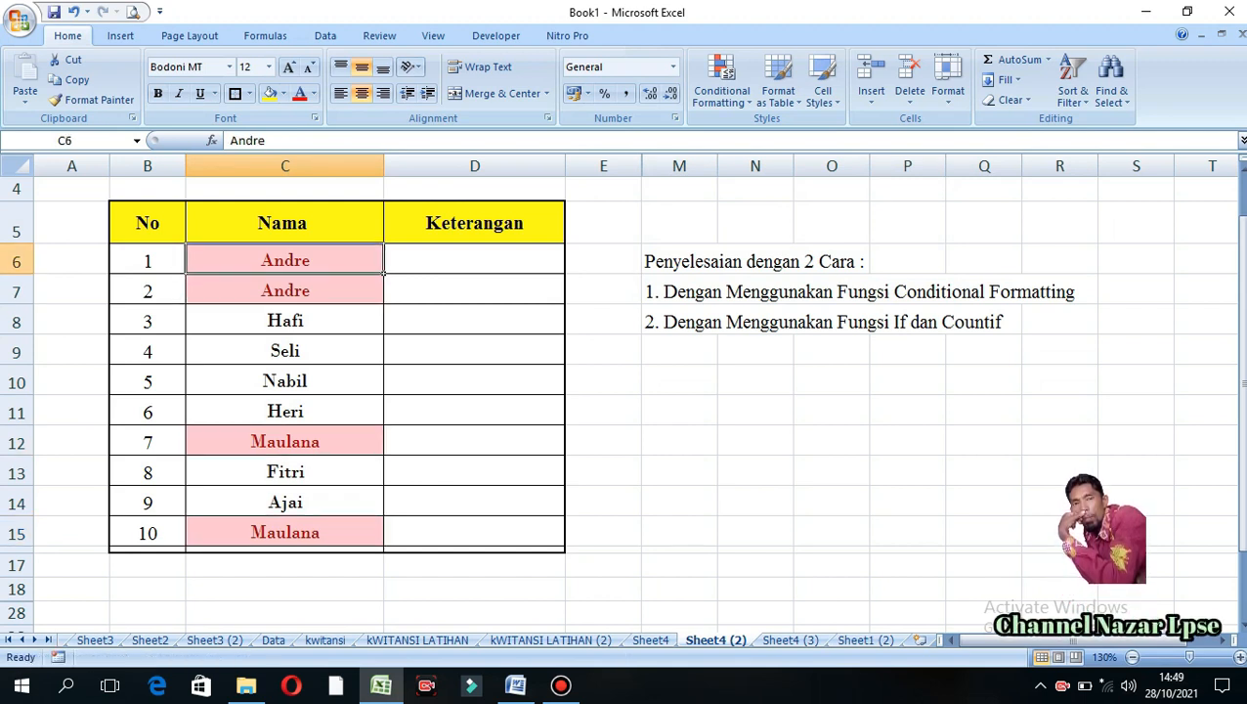
pyautogui.click(284, 290)
pyautogui.click(284, 260)
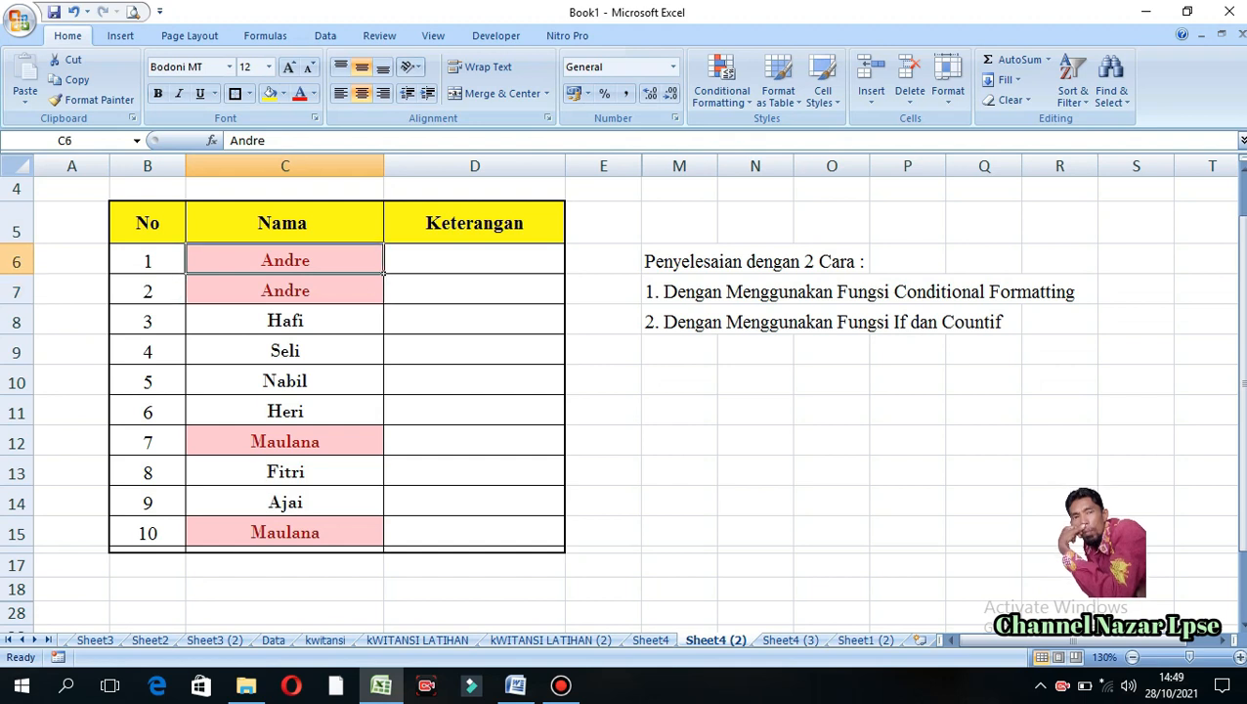
pyautogui.moveTo(284, 260); pyautogui.dragTo(284, 291)
# Step: Replace the duplicate name in C7 with a different first name that occurs nowhere else in the list
pyautogui.click(285, 291)
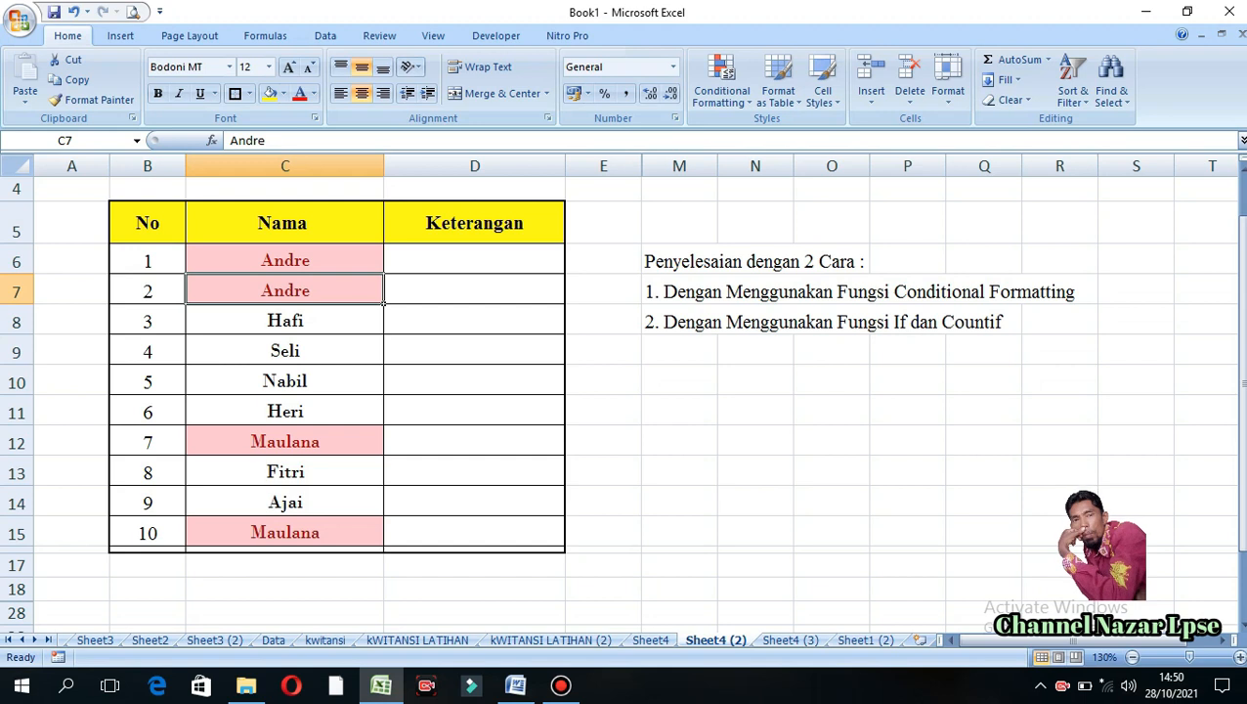
pyautogui.write('Faj')
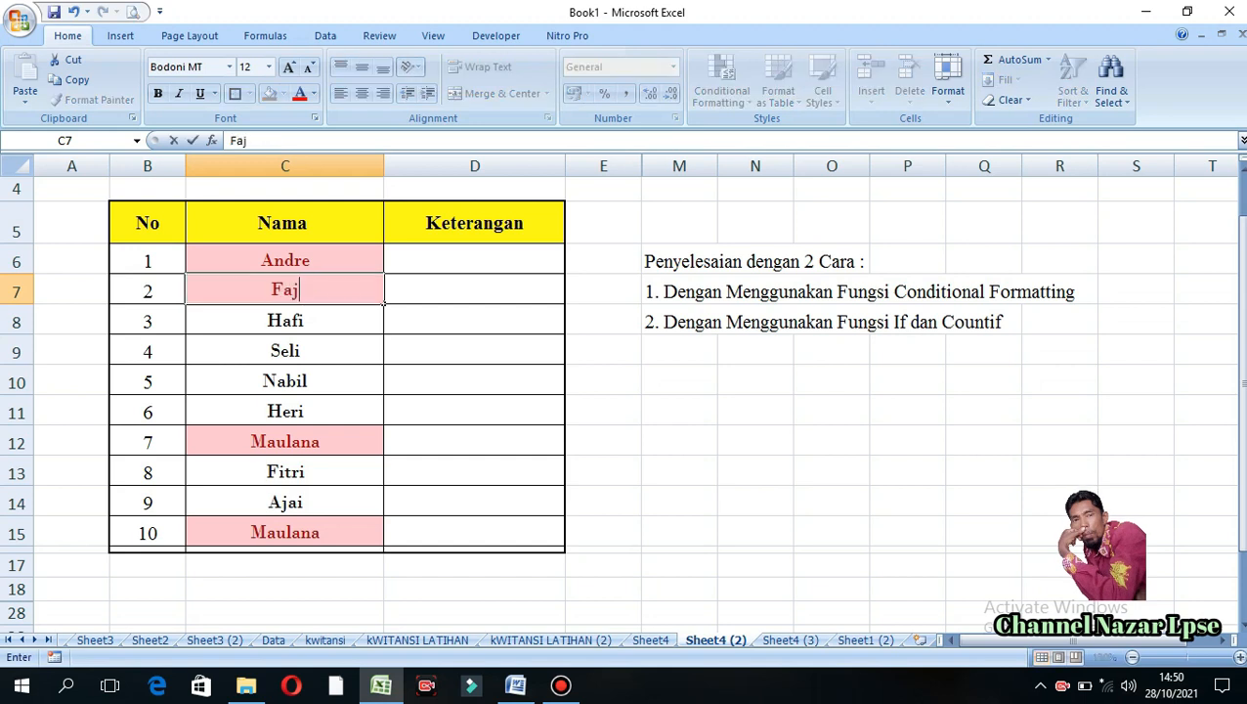
pyautogui.write('ar')
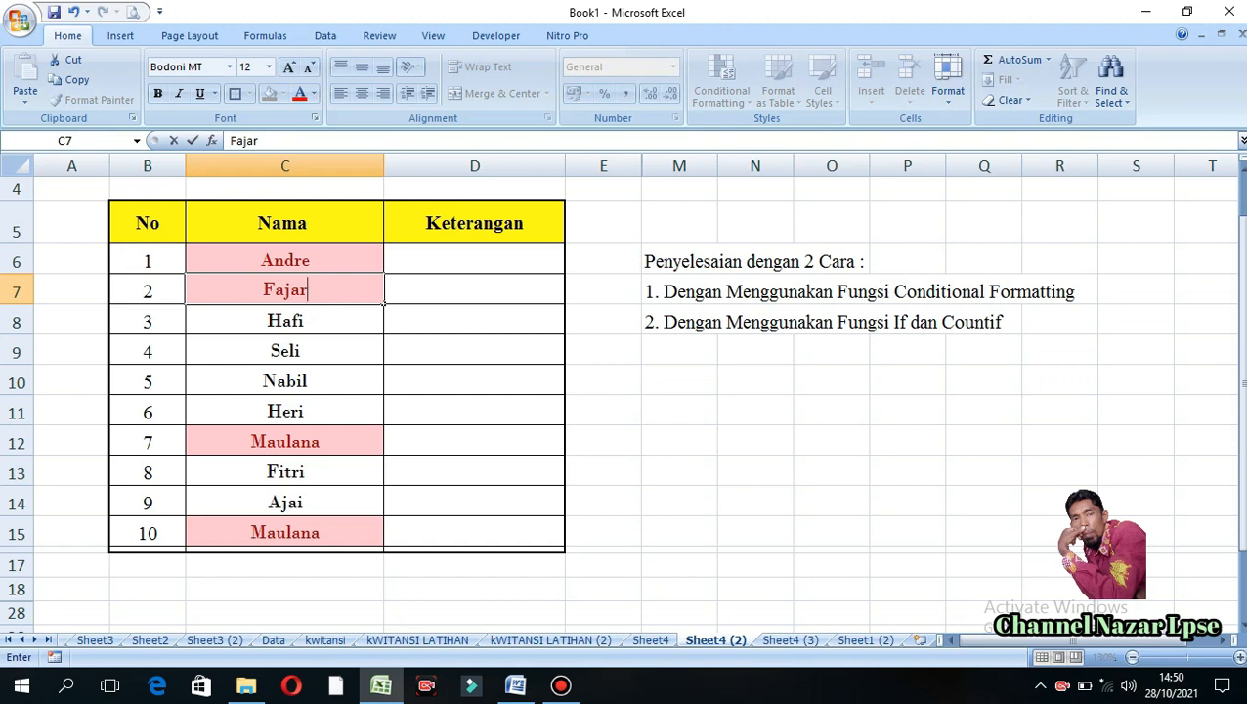
pyautogui.press('Return')
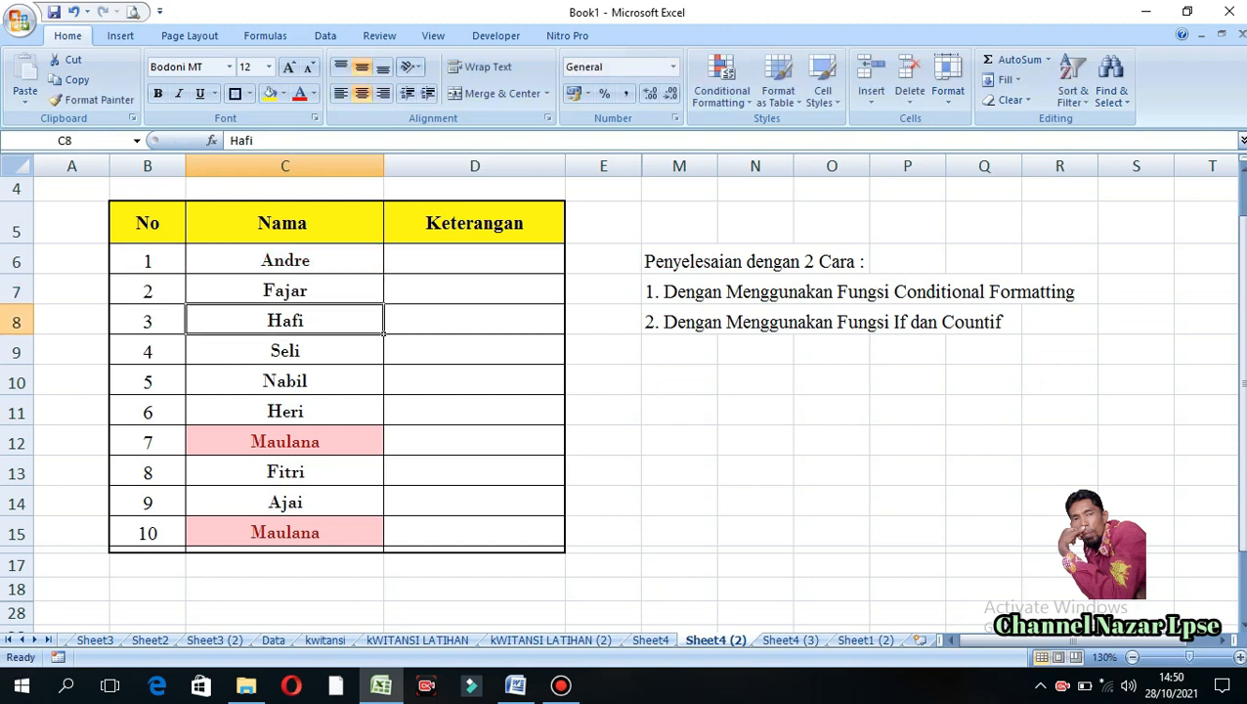
# Step: Replace the name in C9 with the same name as in C10 to test the duplicate highlighting
pyautogui.click(285, 381)
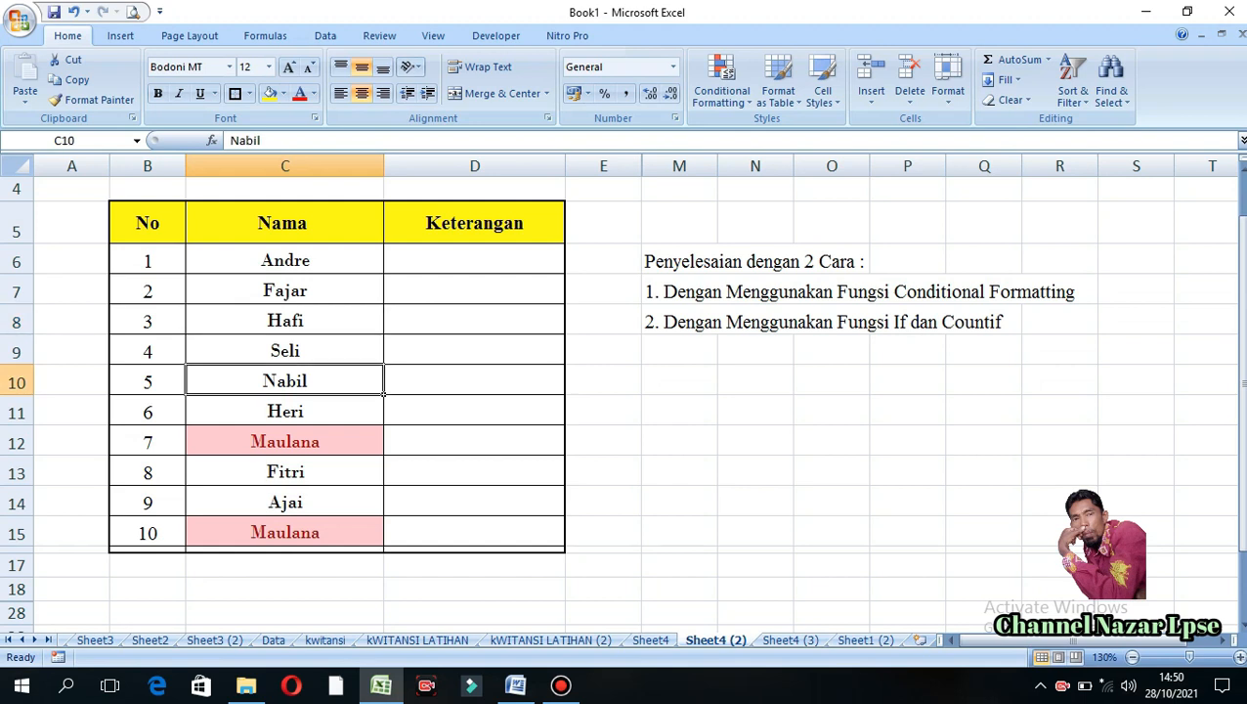
pyautogui.click(284, 351)
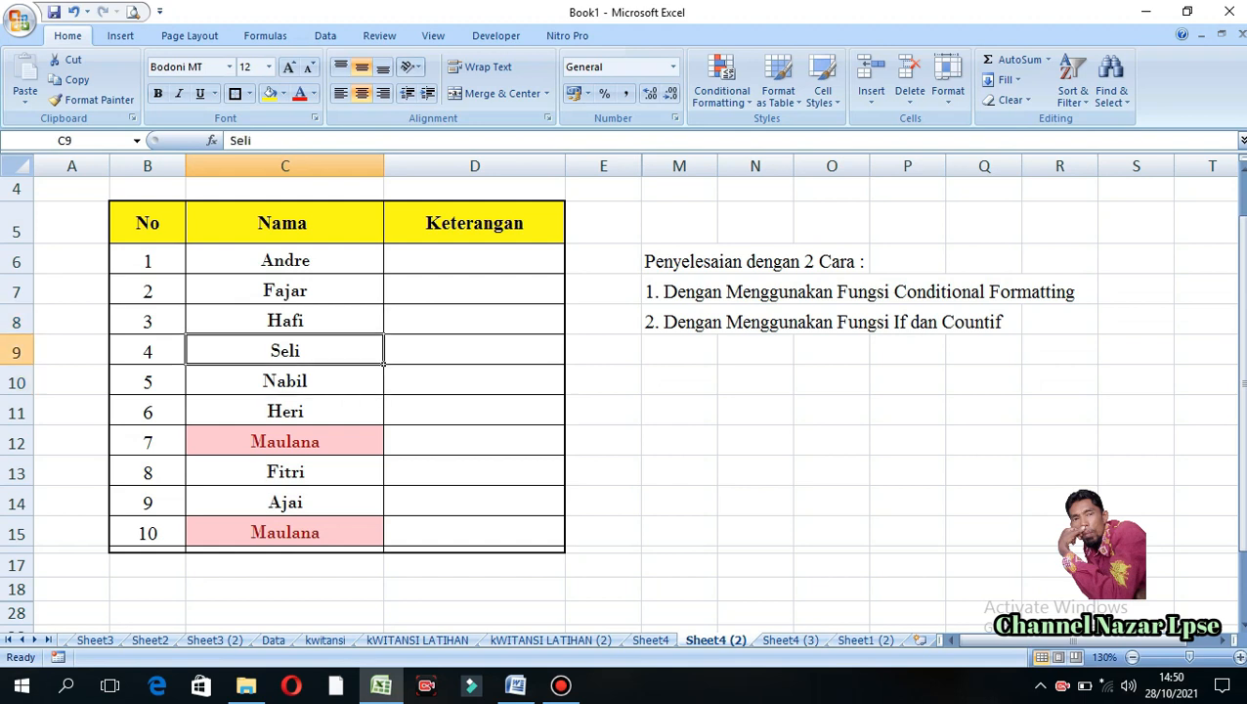
pyautogui.write('S')
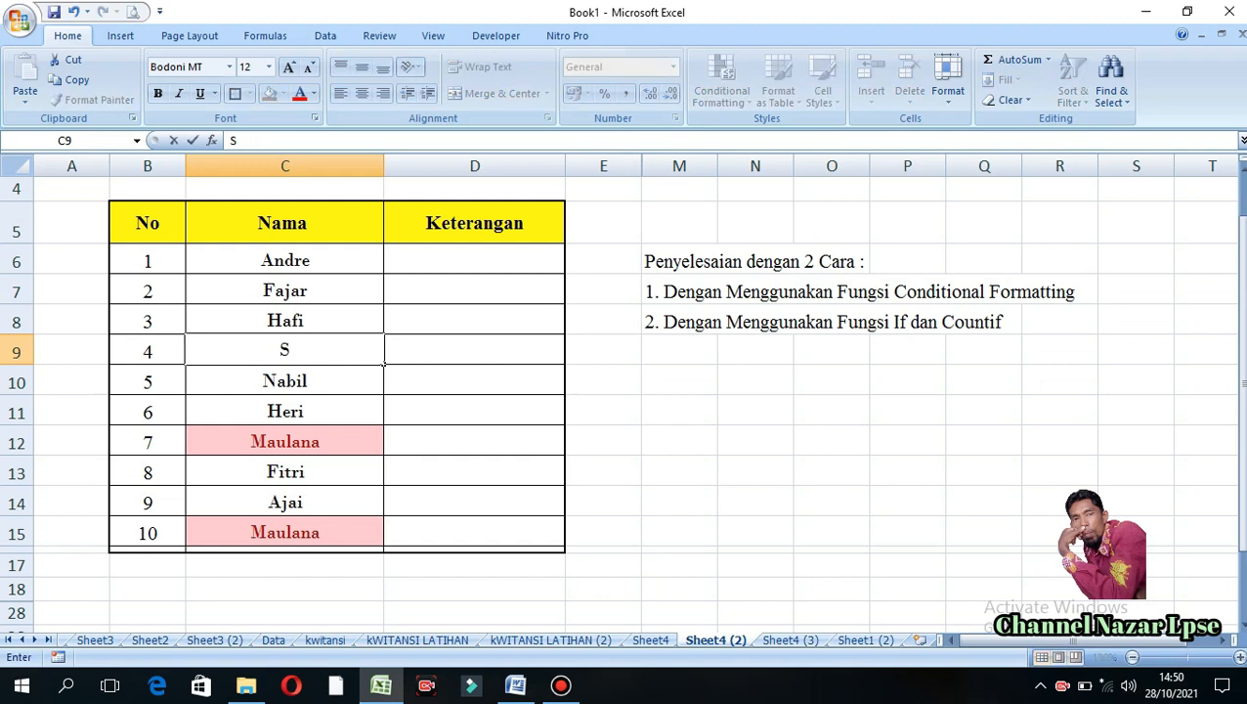
pyautogui.press('BackSpace')
pyautogui.write('N')
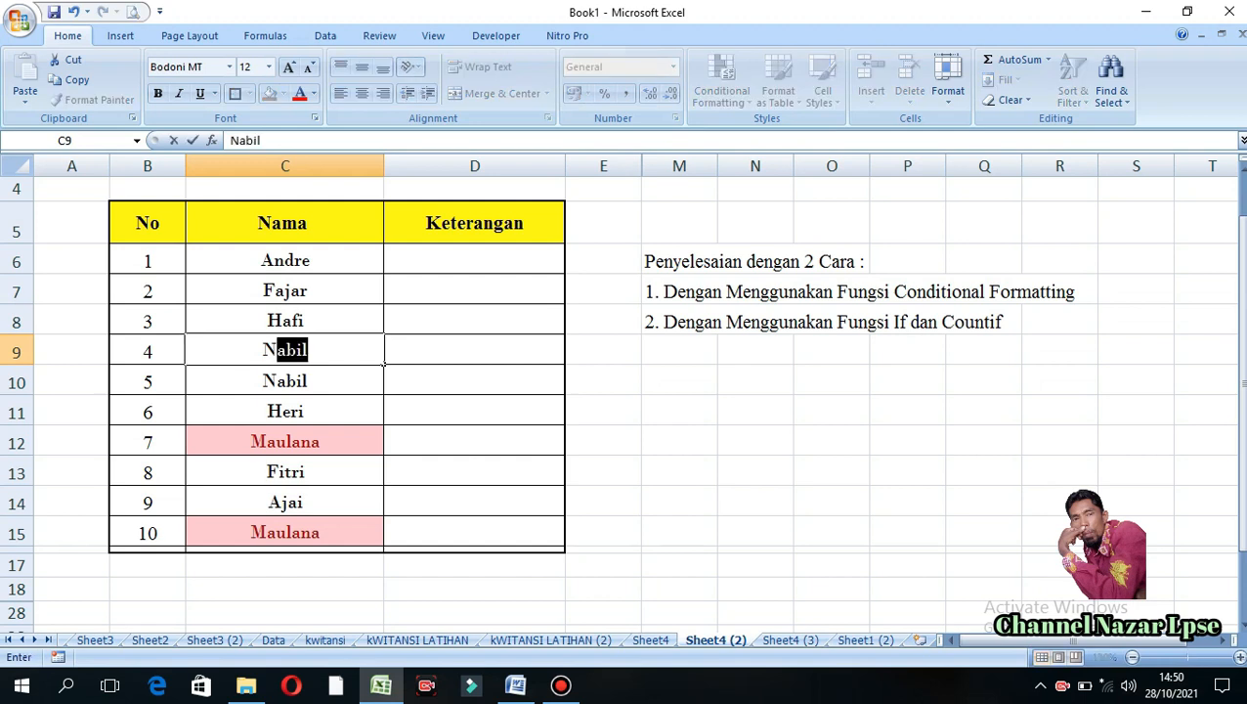
pyautogui.write('abil')
pyautogui.press('Return')
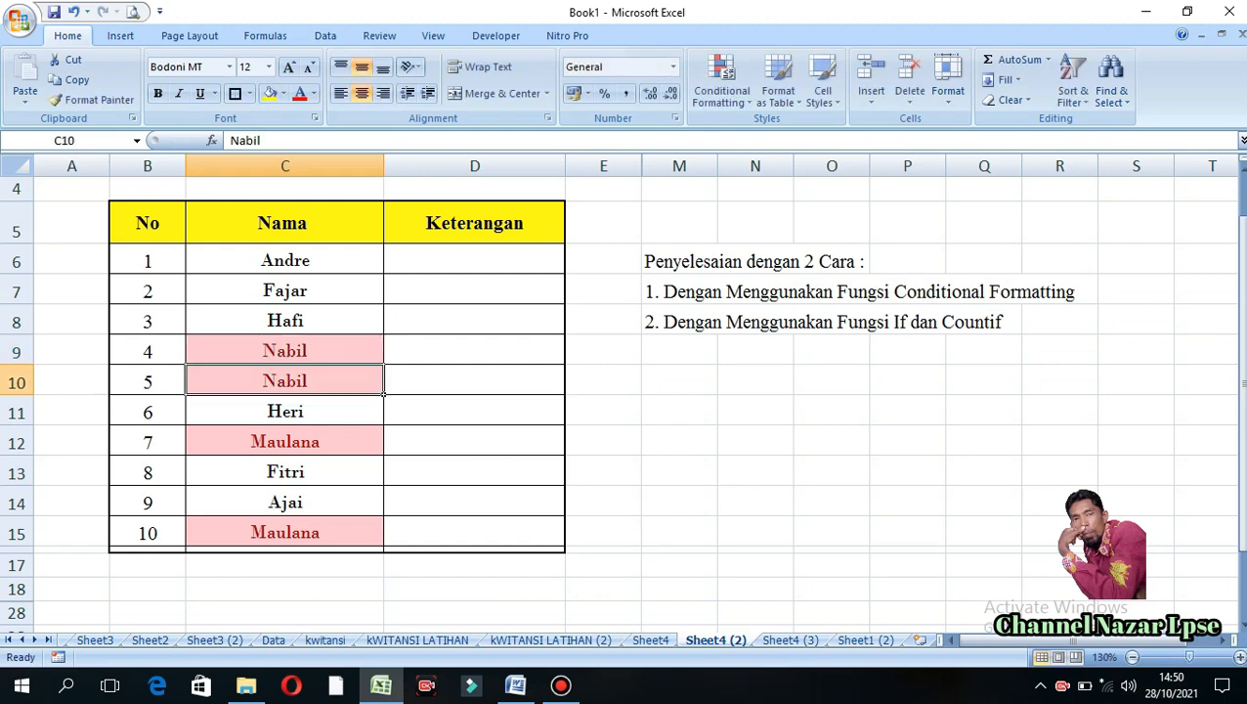
pyautogui.click(475, 411)
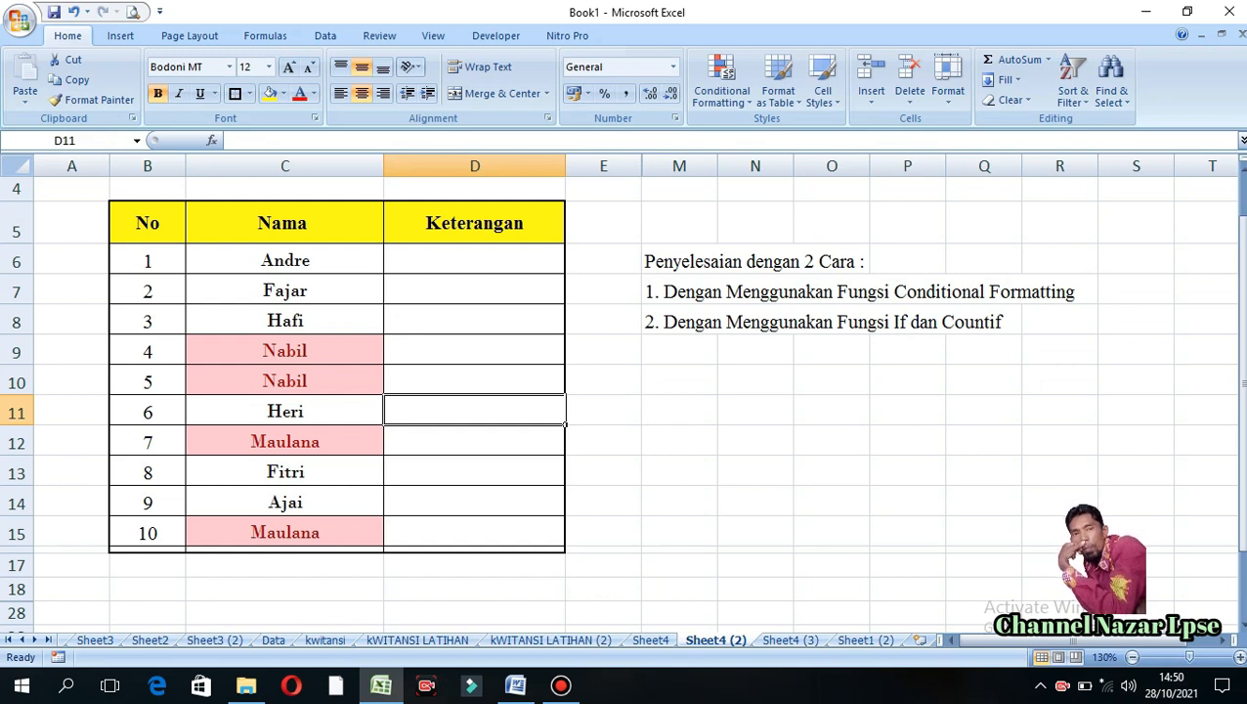
# Step: Start a formula in D6, the first Keterangan cell, with an IF whose logical test begins with a nested COUNTIF
pyautogui.click(474, 260)
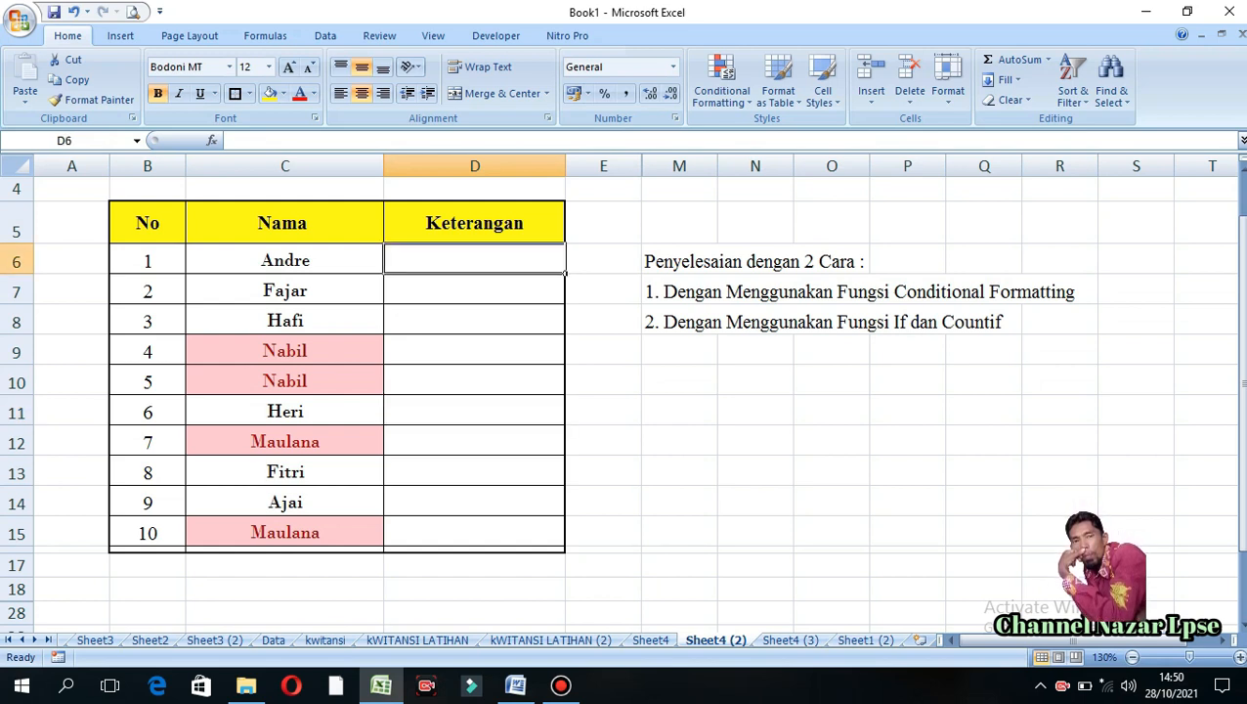
pyautogui.write('=')
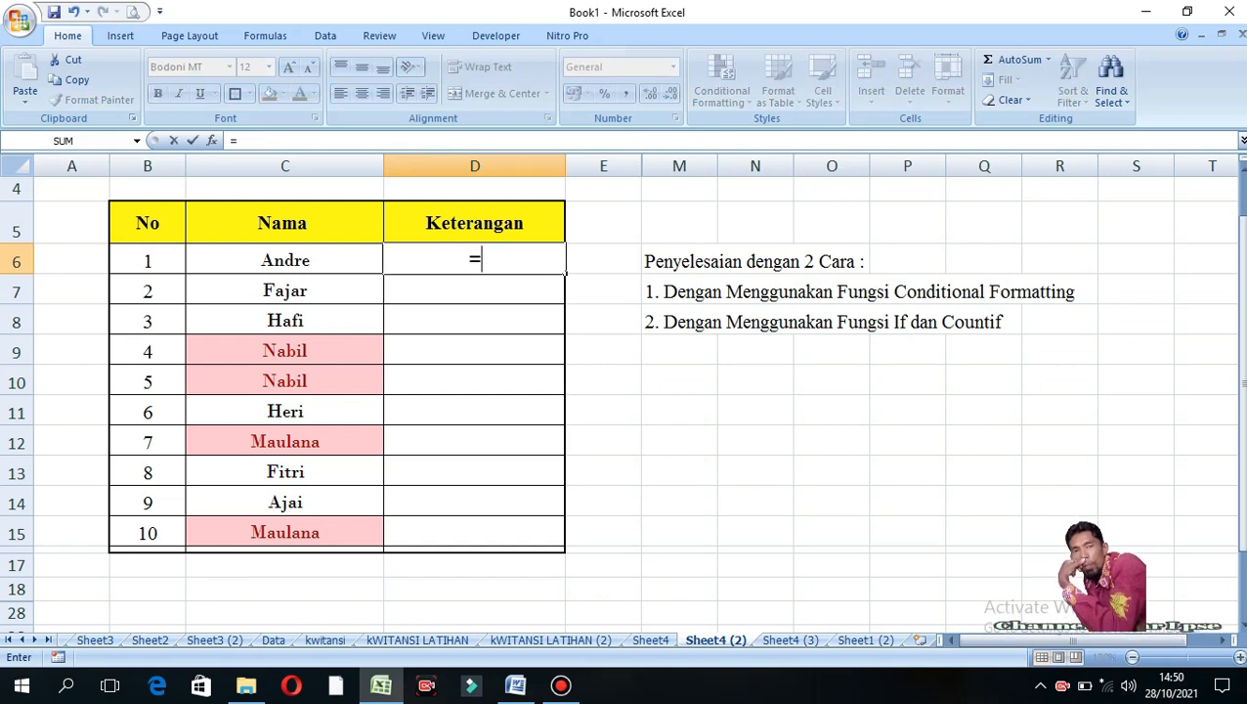
pyautogui.write('if')
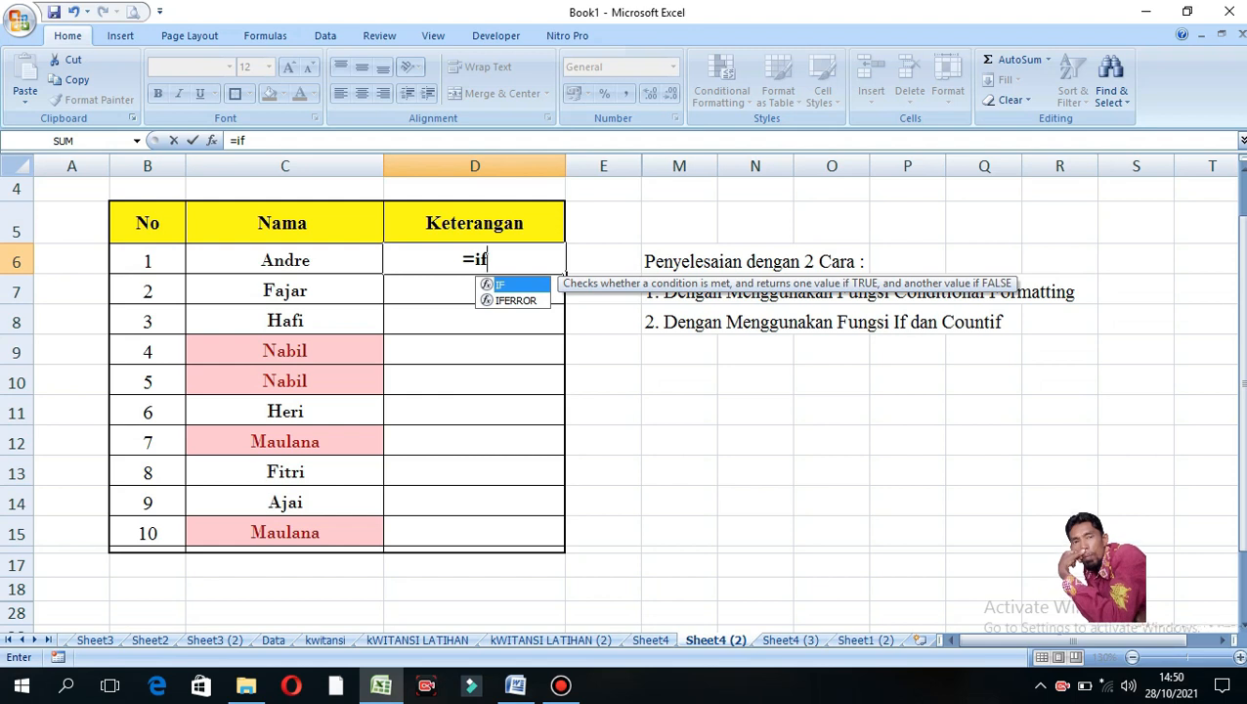
pyautogui.press('Tab')
pyautogui.write('c')
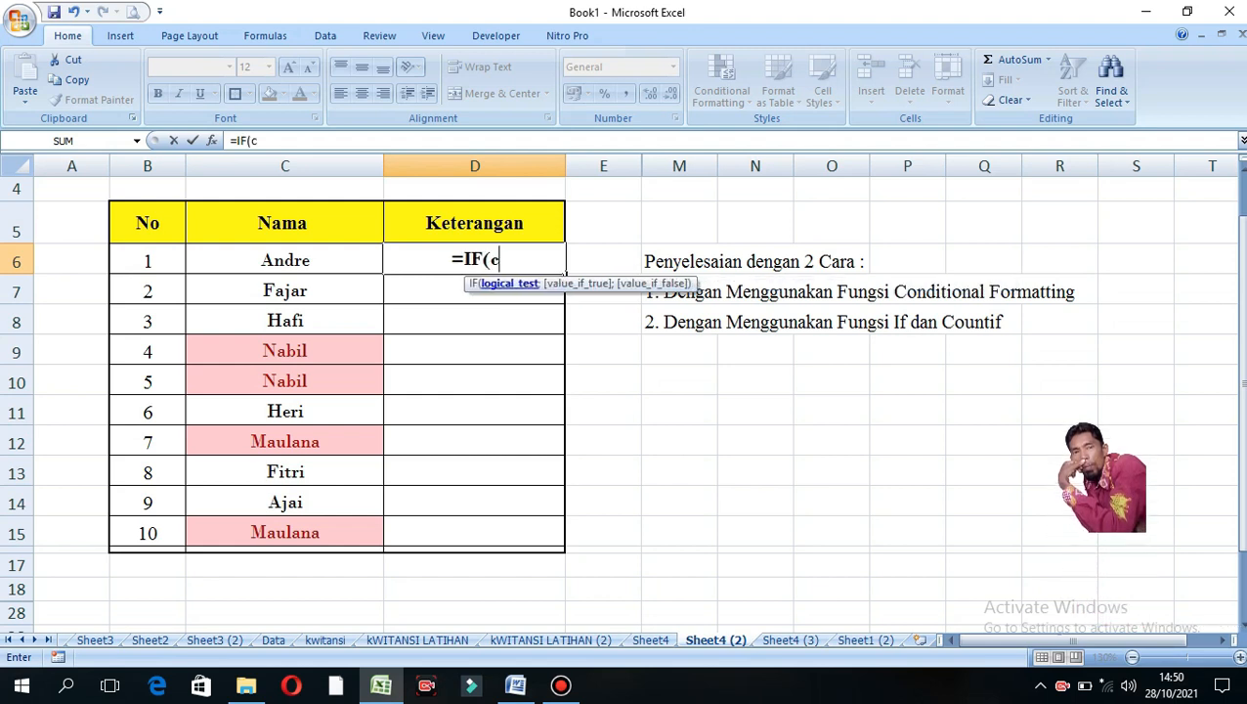
pyautogui.write('oun')
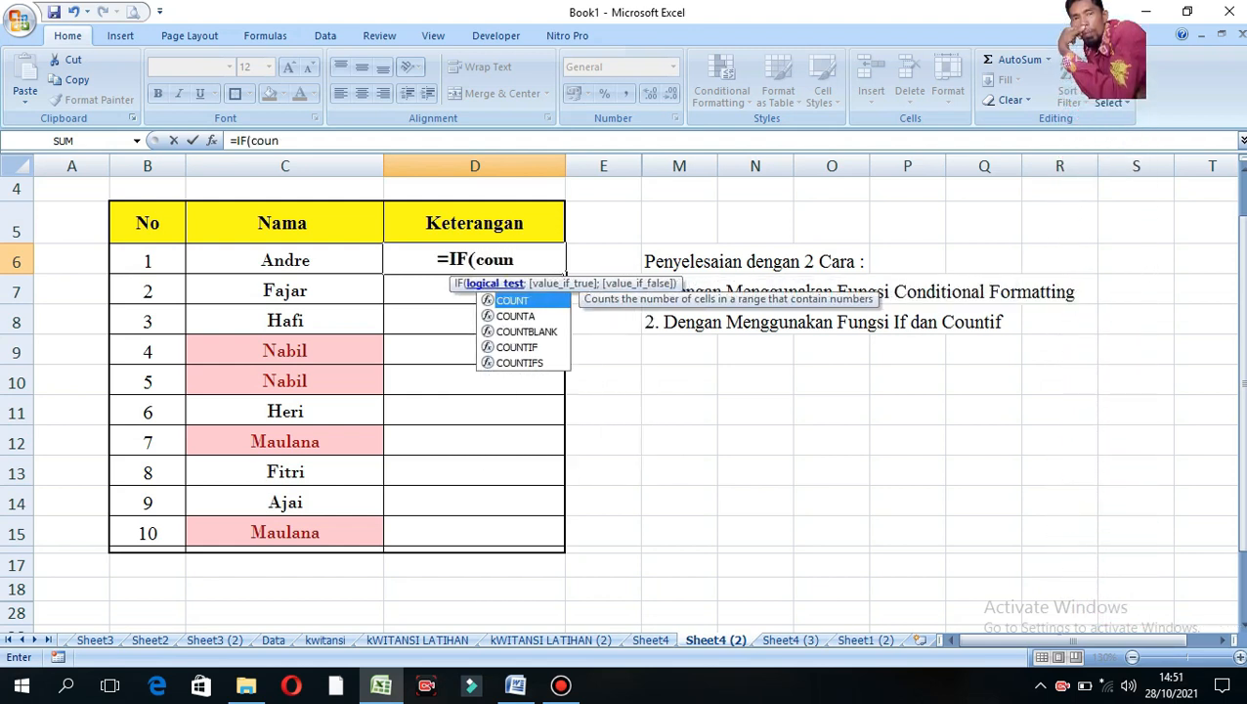
pyautogui.press('Down')
pyautogui.press('Down')
pyautogui.press('Down')
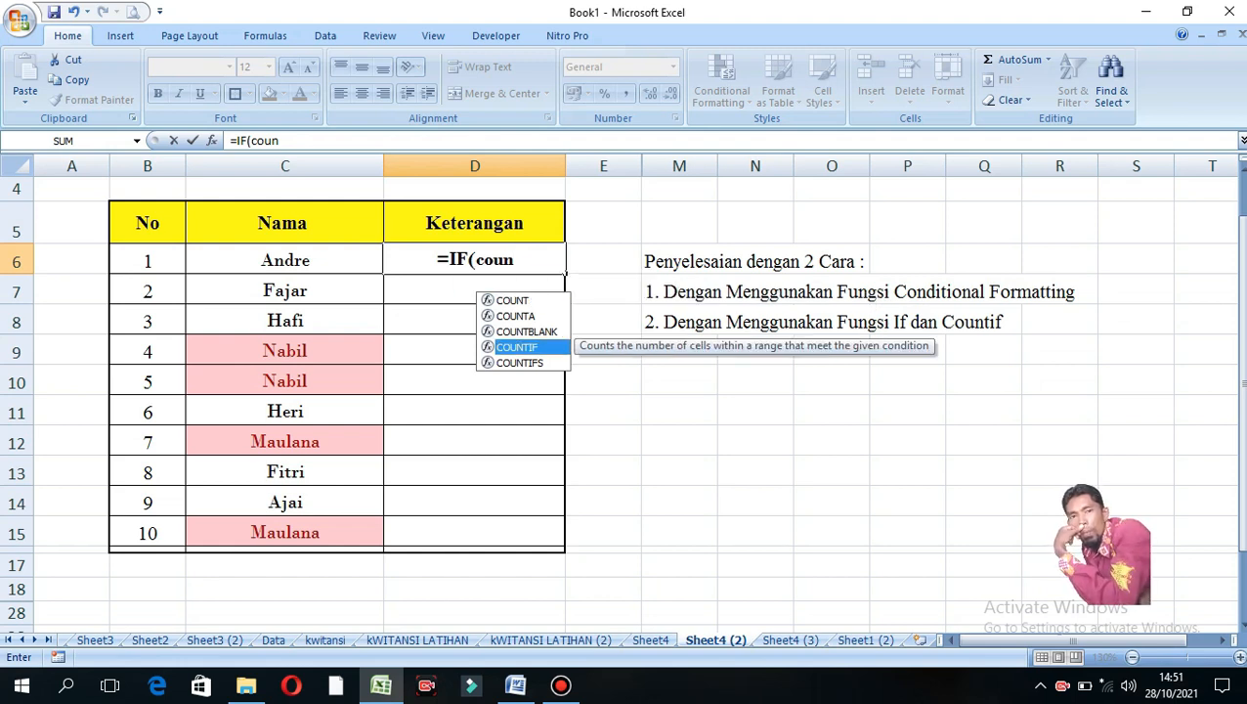
pyautogui.press('Tab')
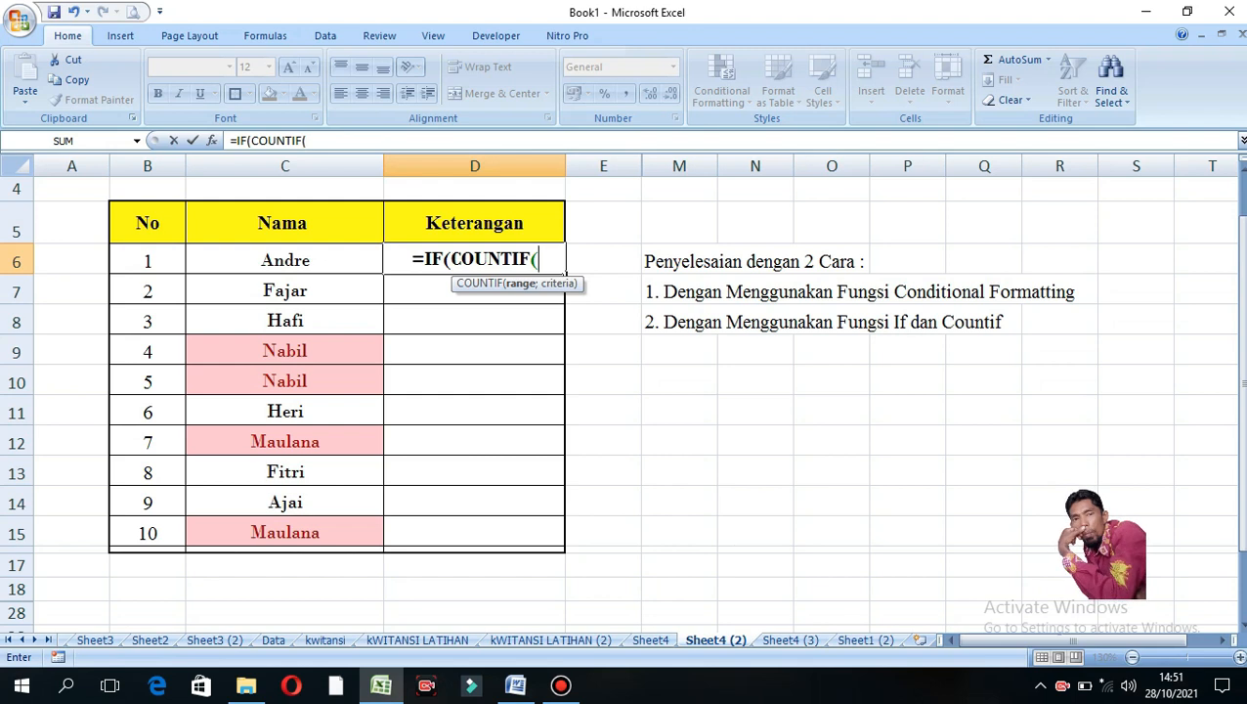
# Step: Complete the logical test by counting C6 within the range C6:C15 and checking for more than 1 (COUNTIF(C6:C15;C6)>1)
pyautogui.moveTo(293, 262); pyautogui.dragTo(383, 545)
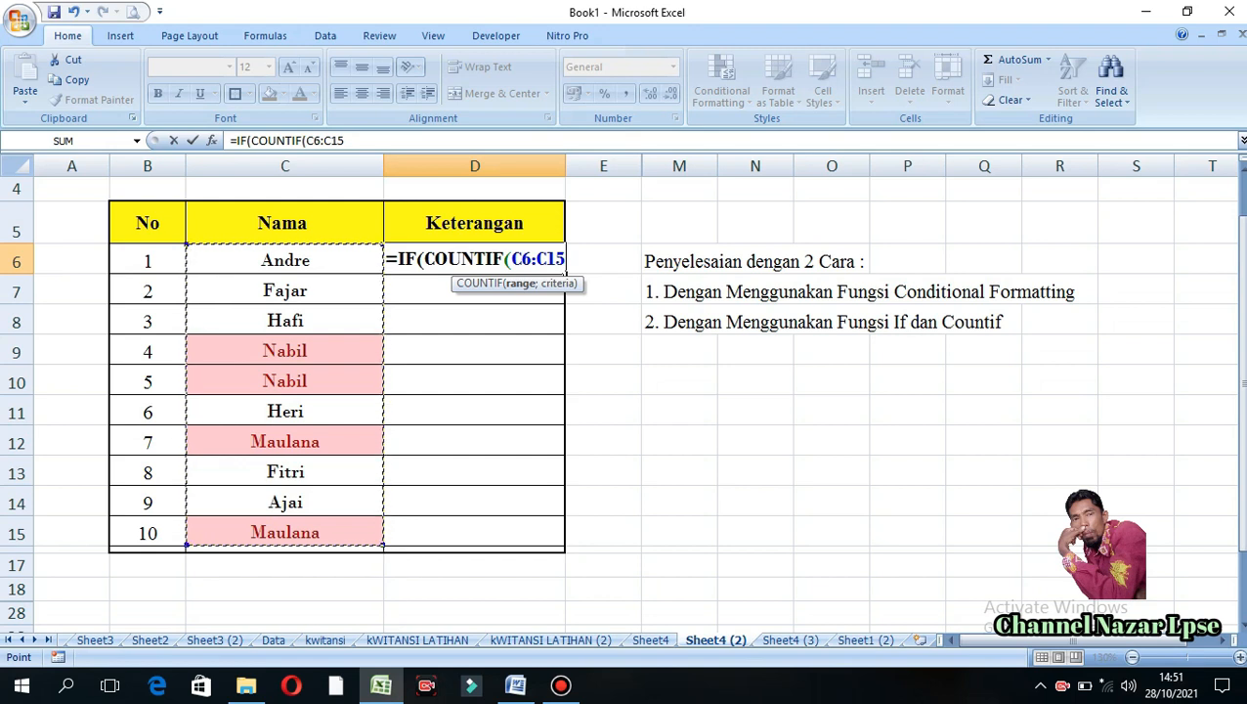
pyautogui.write(';')
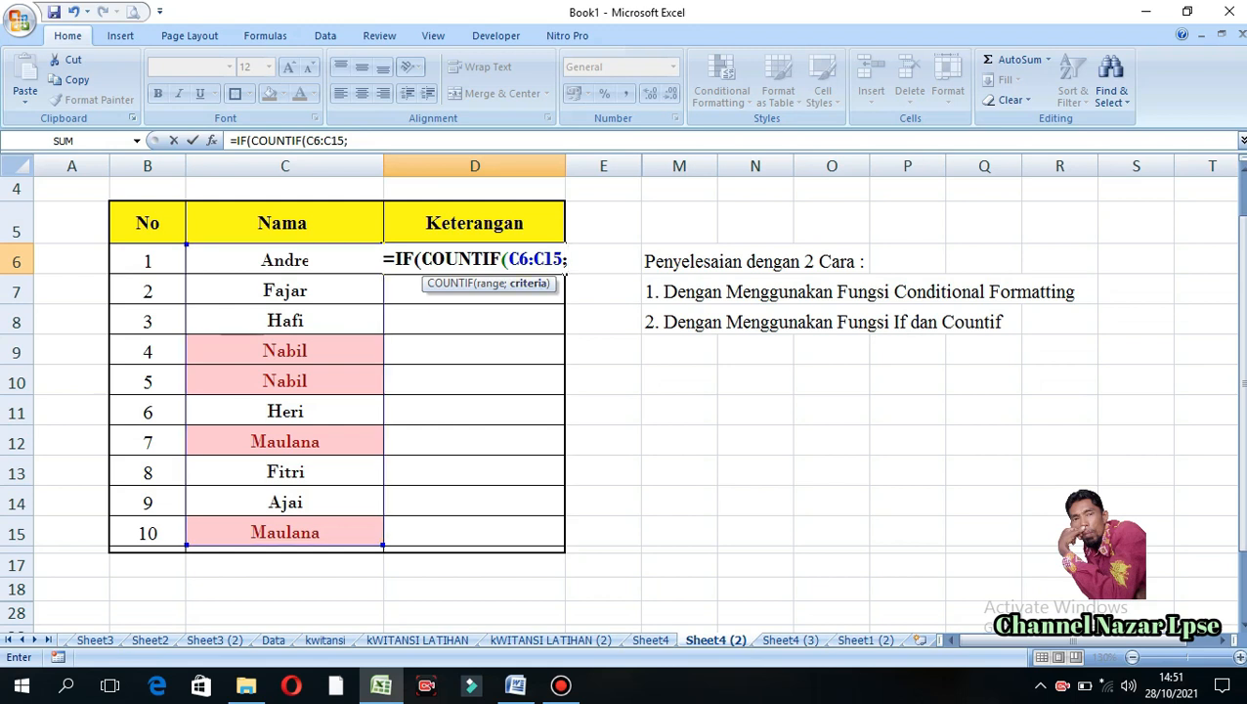
pyautogui.press('Left')
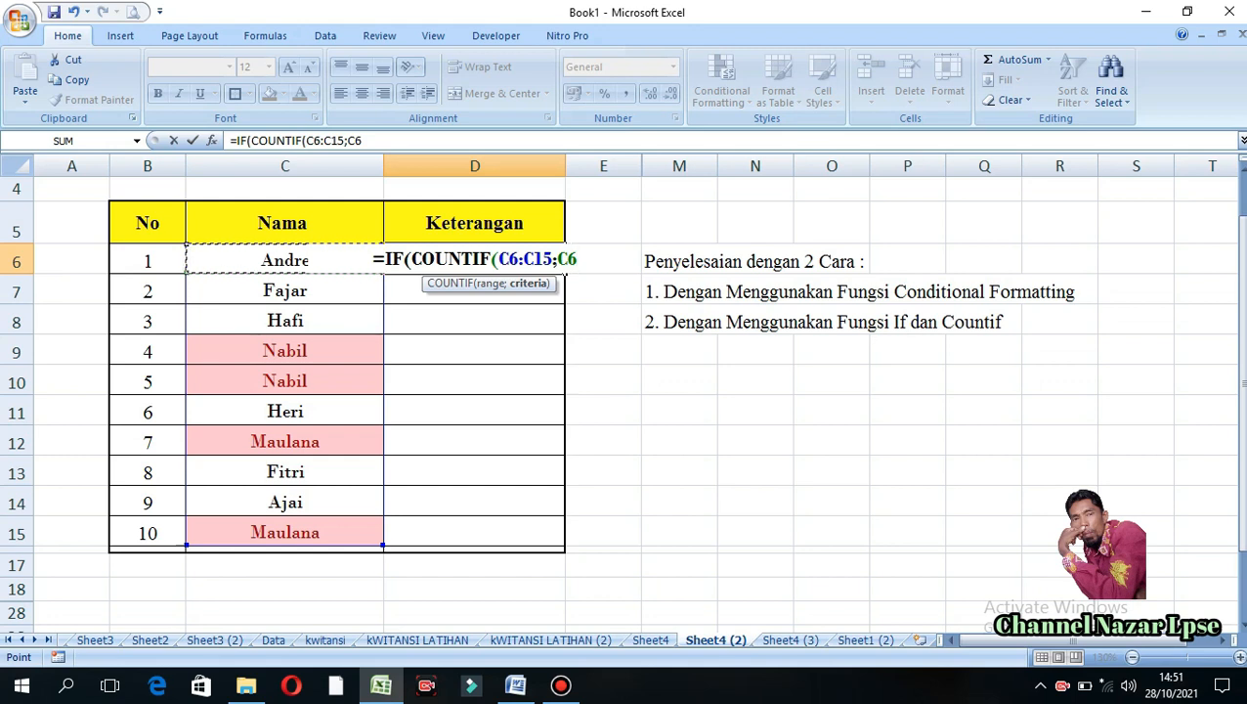
pyautogui.write(')')
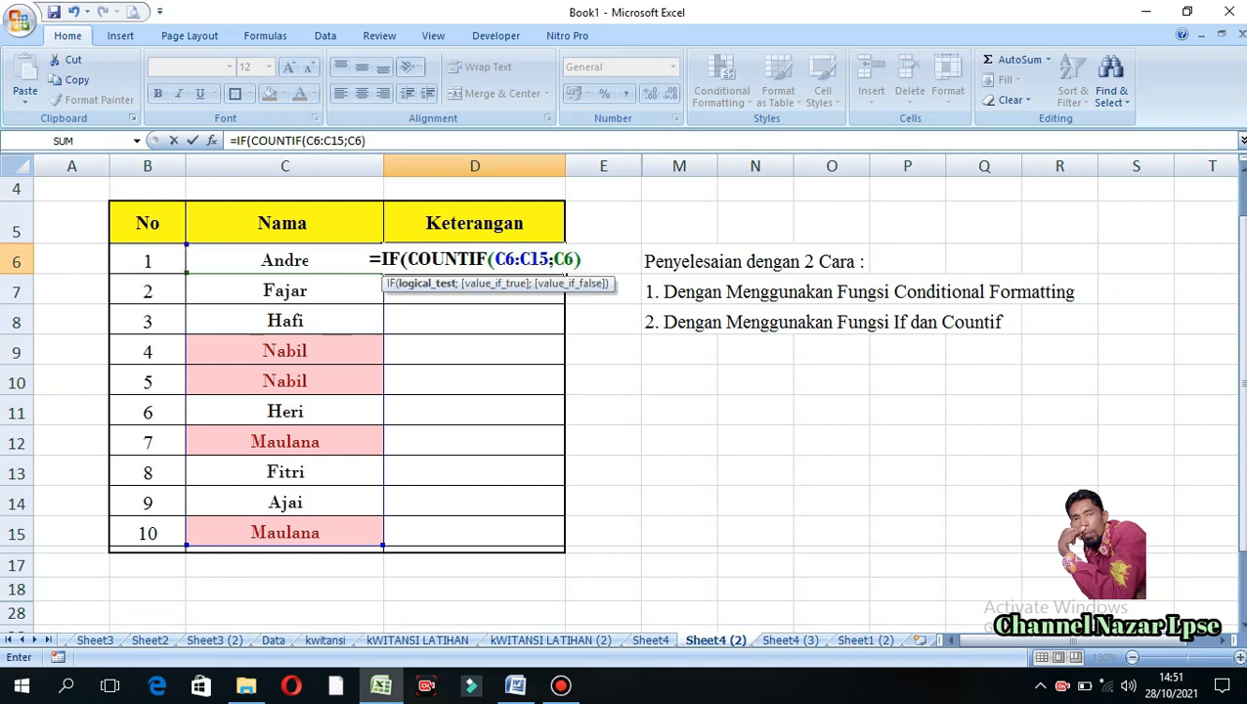
pyautogui.write('>')
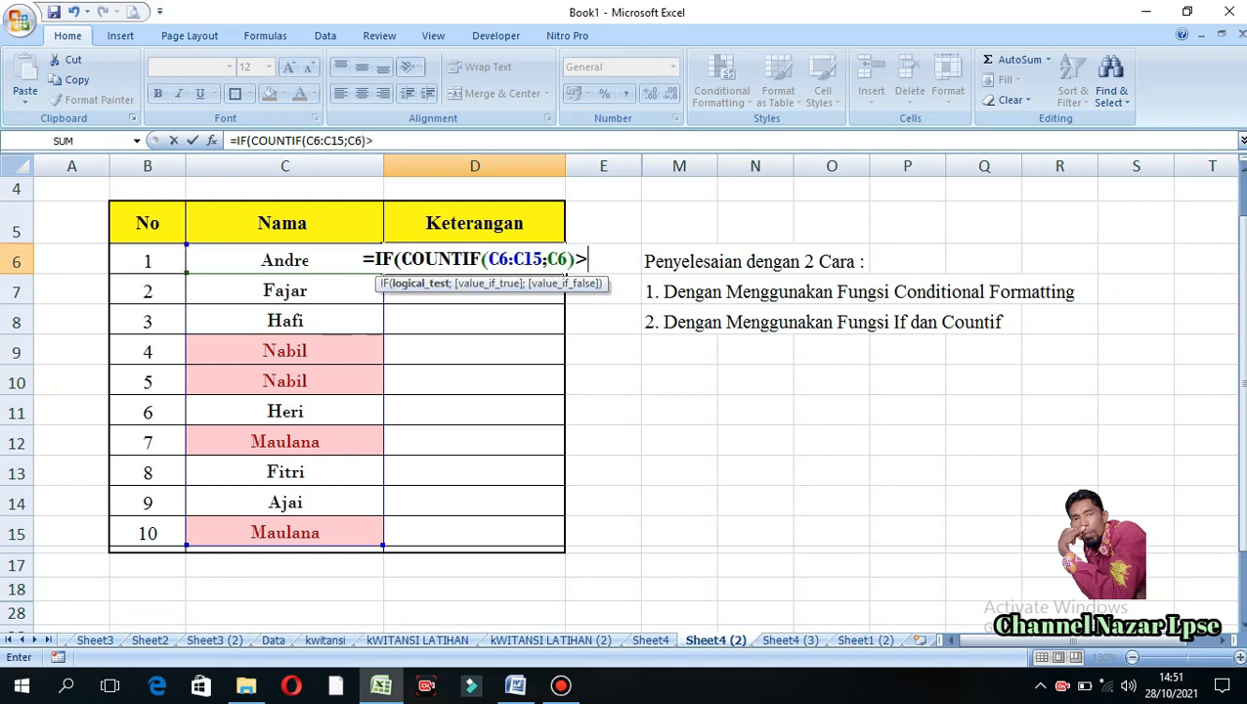
pyautogui.write('1')
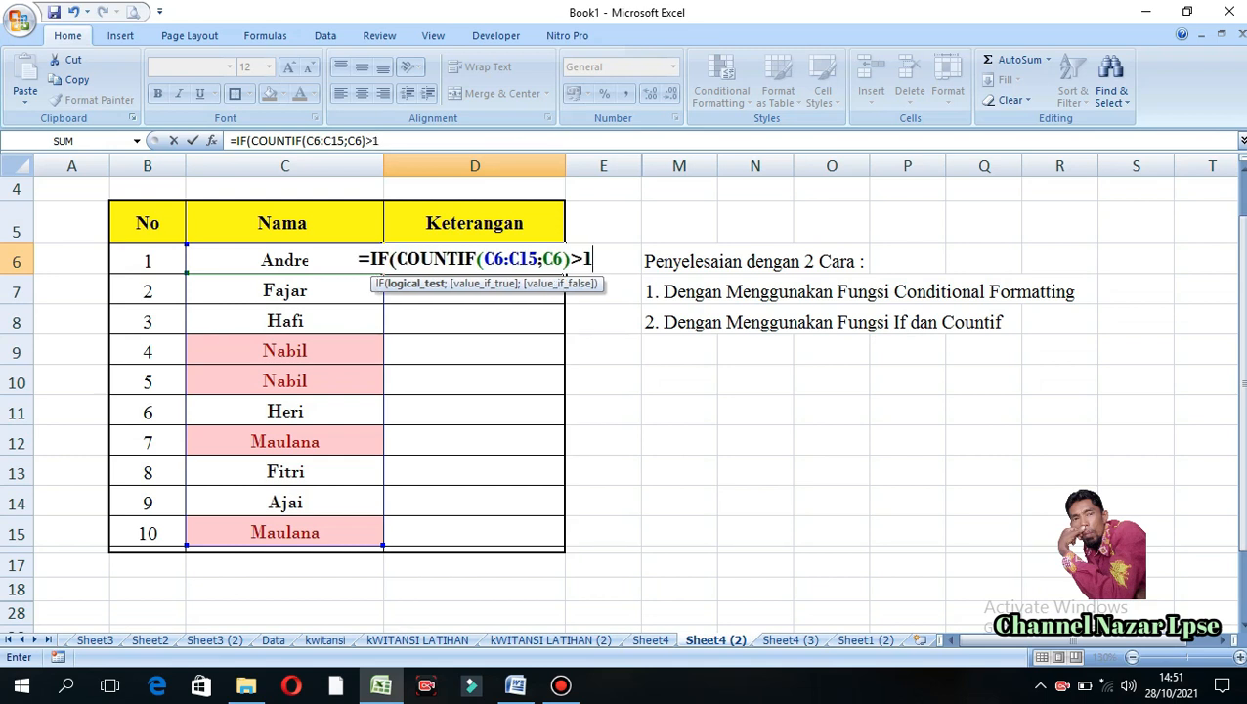
# Step: Enter "Data Double" as the IF formula's value if true, followed by the separator for the next argument
pyautogui.write(';')
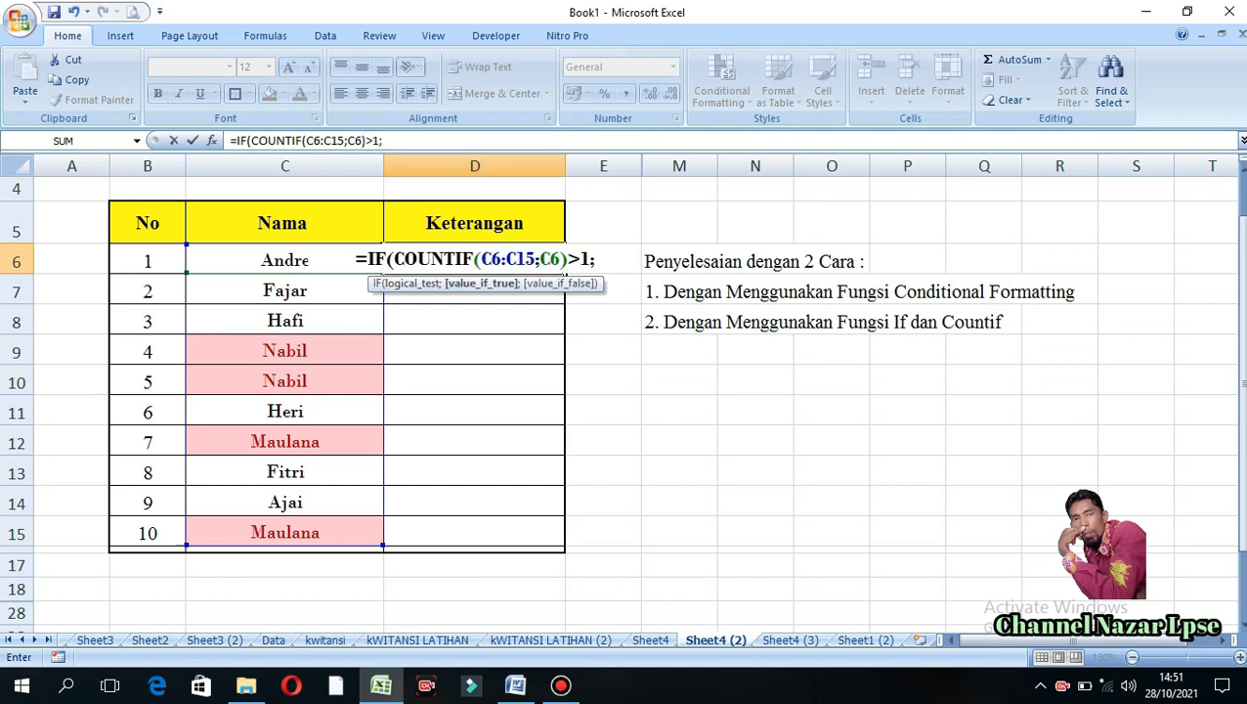
pyautogui.write('"D')
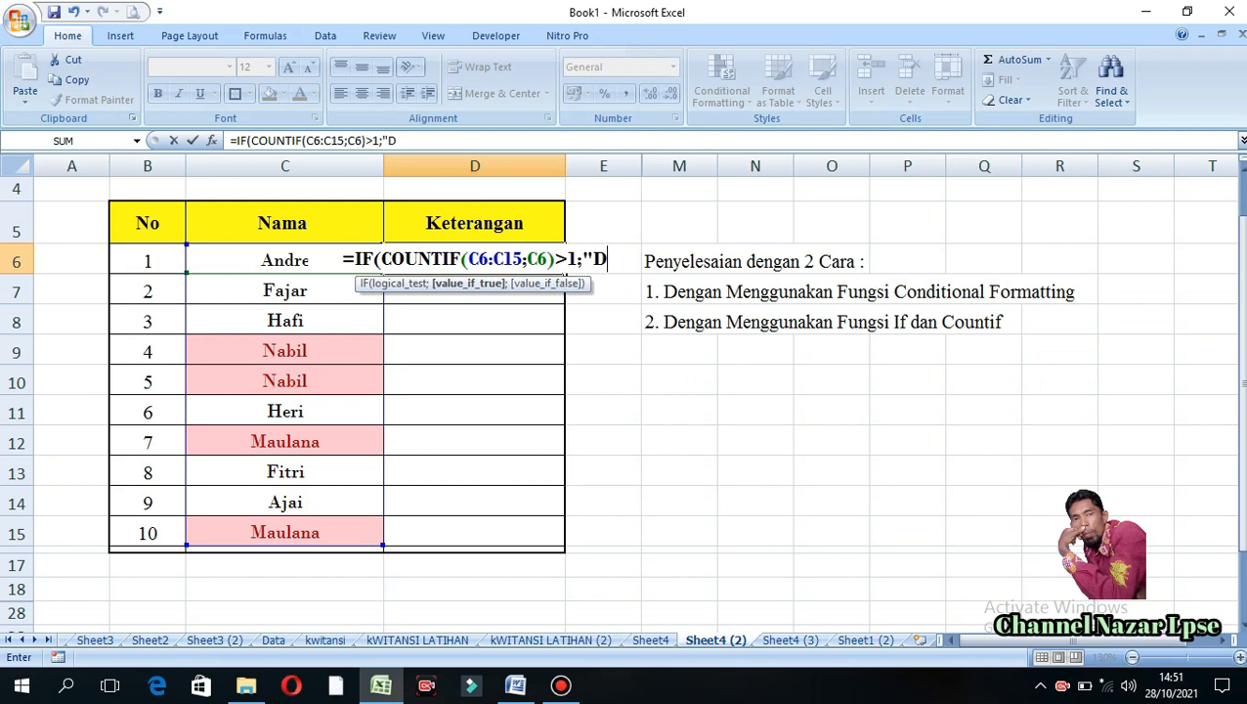
pyautogui.write('t')
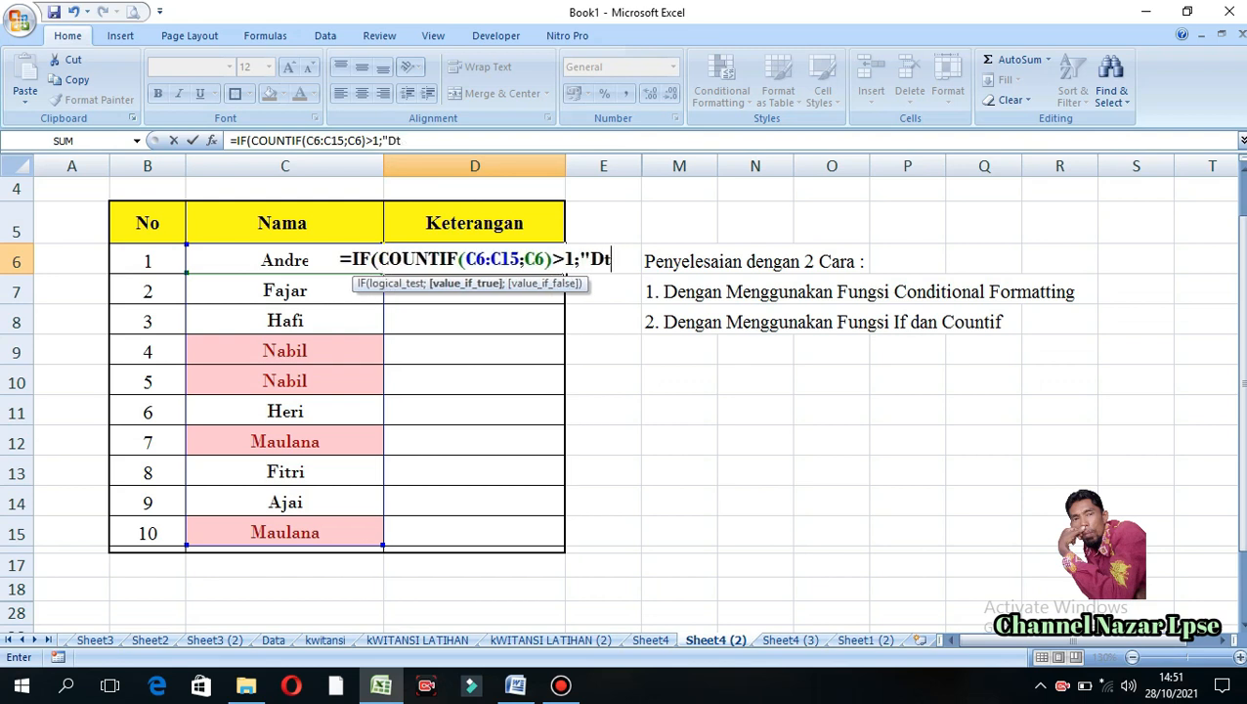
pyautogui.press('BackSpace')
pyautogui.write('ata ')
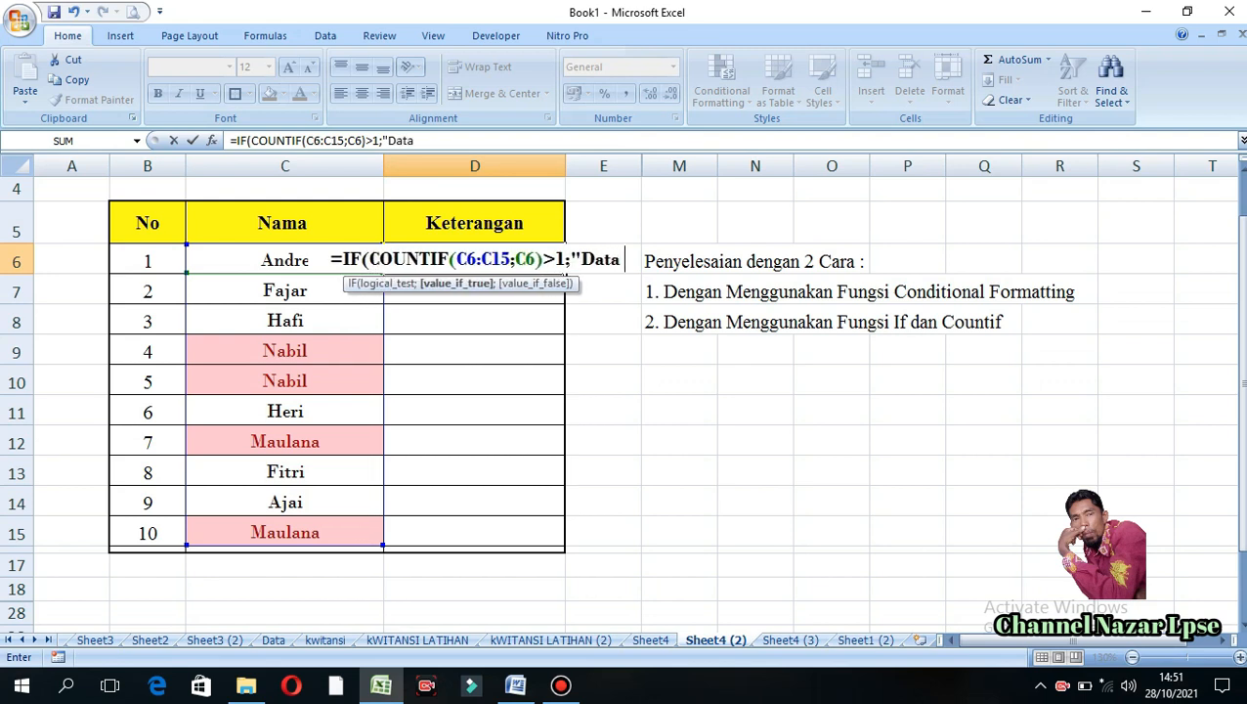
pyautogui.write('Double')
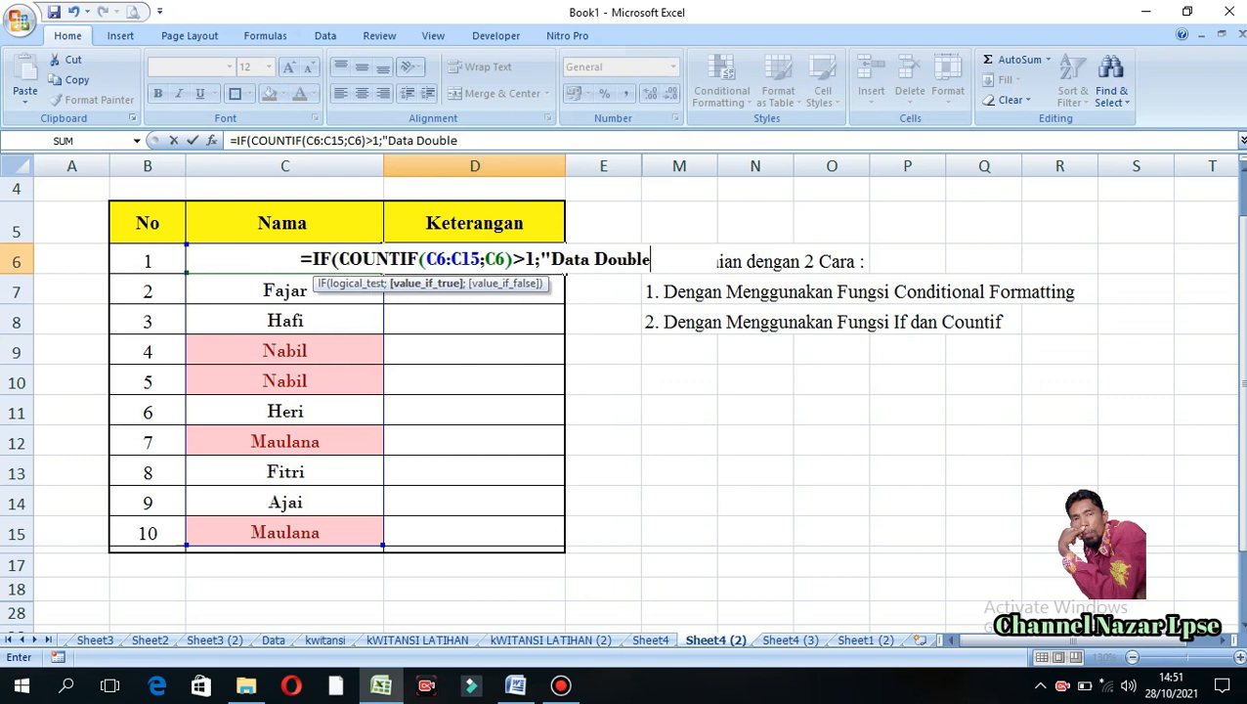
pyautogui.write('"')
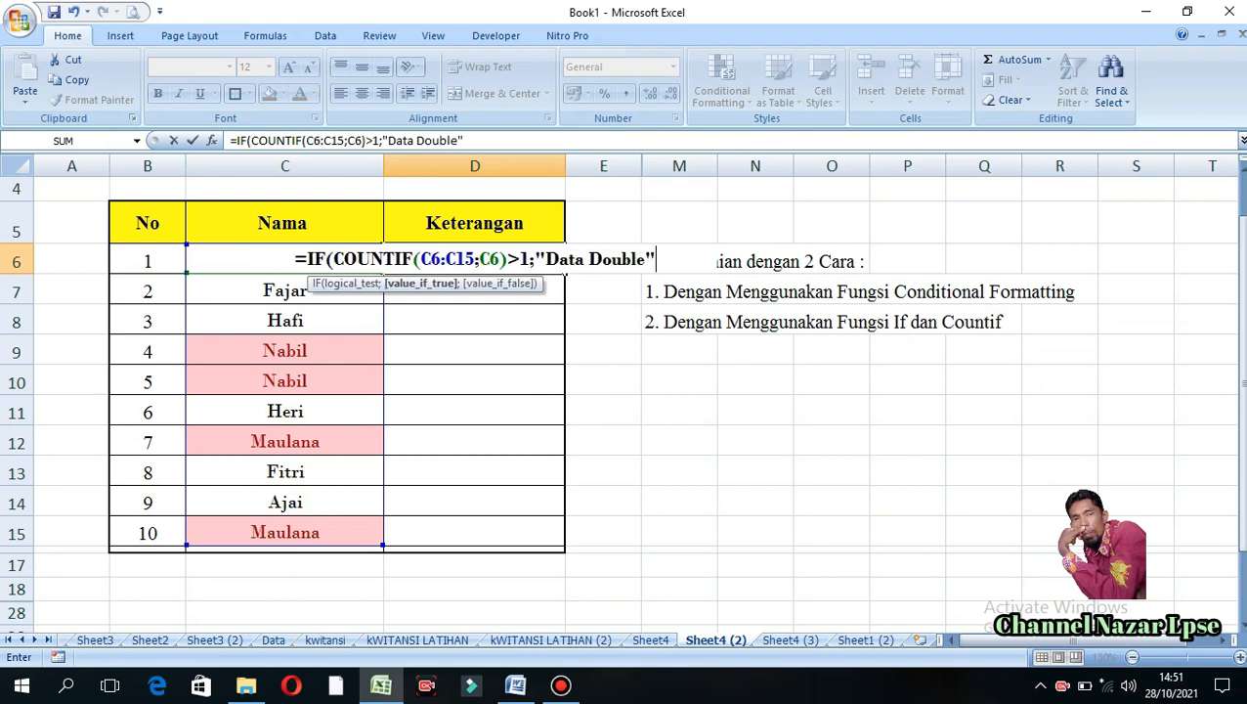
pyautogui.write(';')
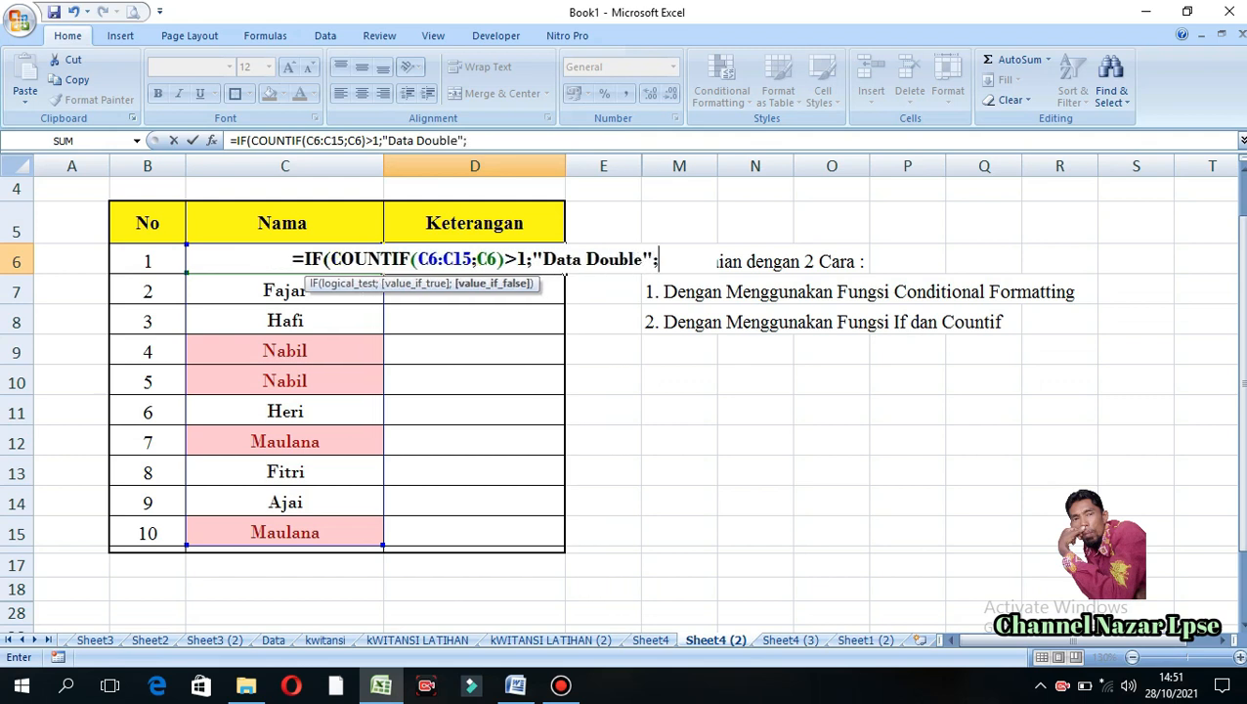
# Step: Begin the value-if-false argument with a second nested IF containing another COUNTIF
pyautogui.write('if')
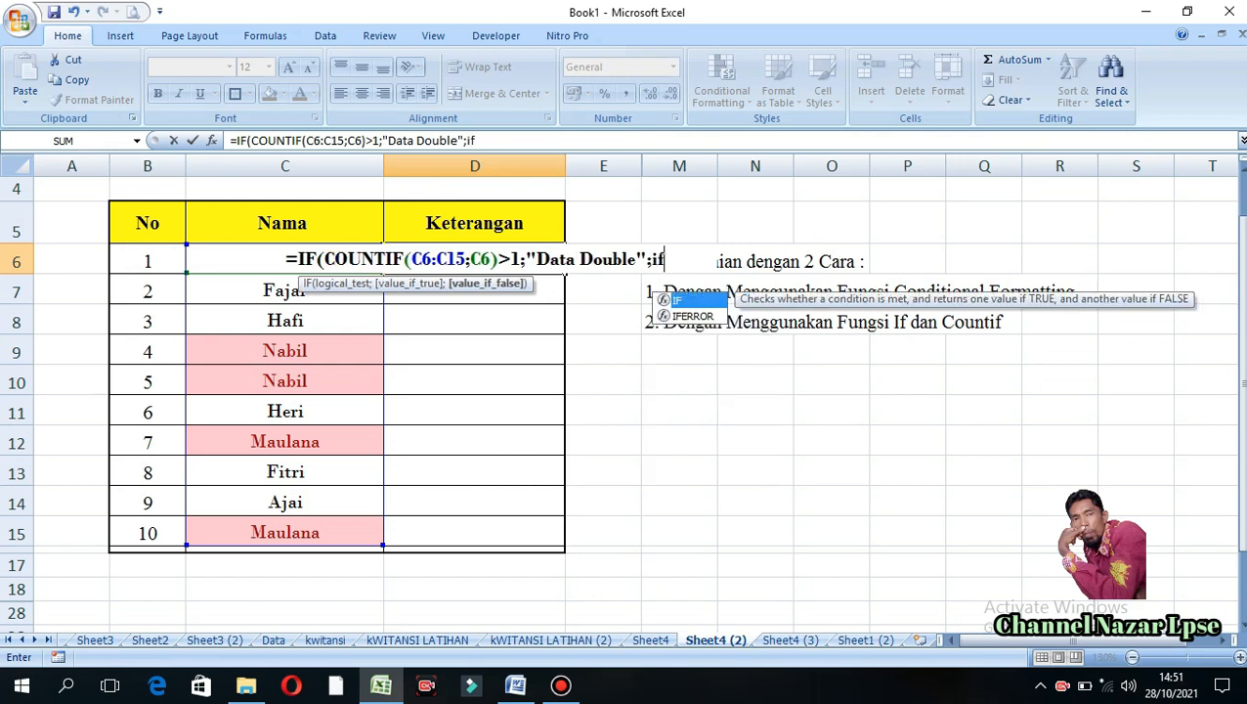
pyautogui.press('Tab')
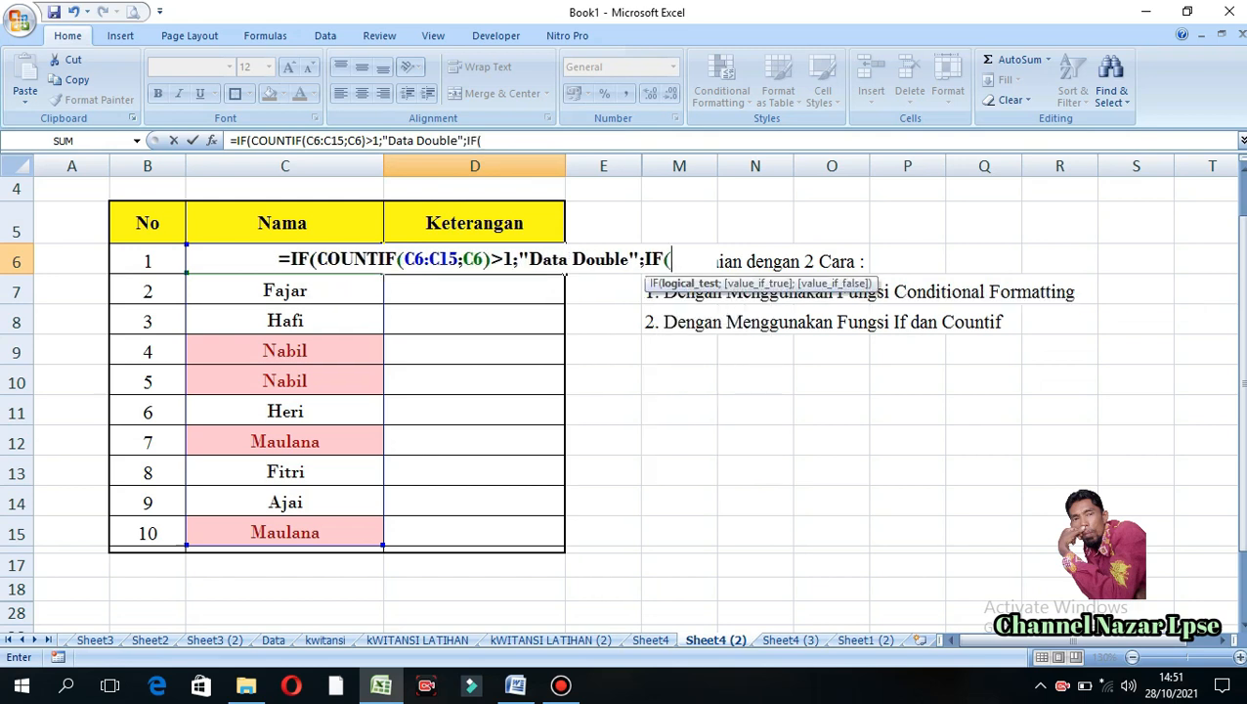
pyautogui.write('C')
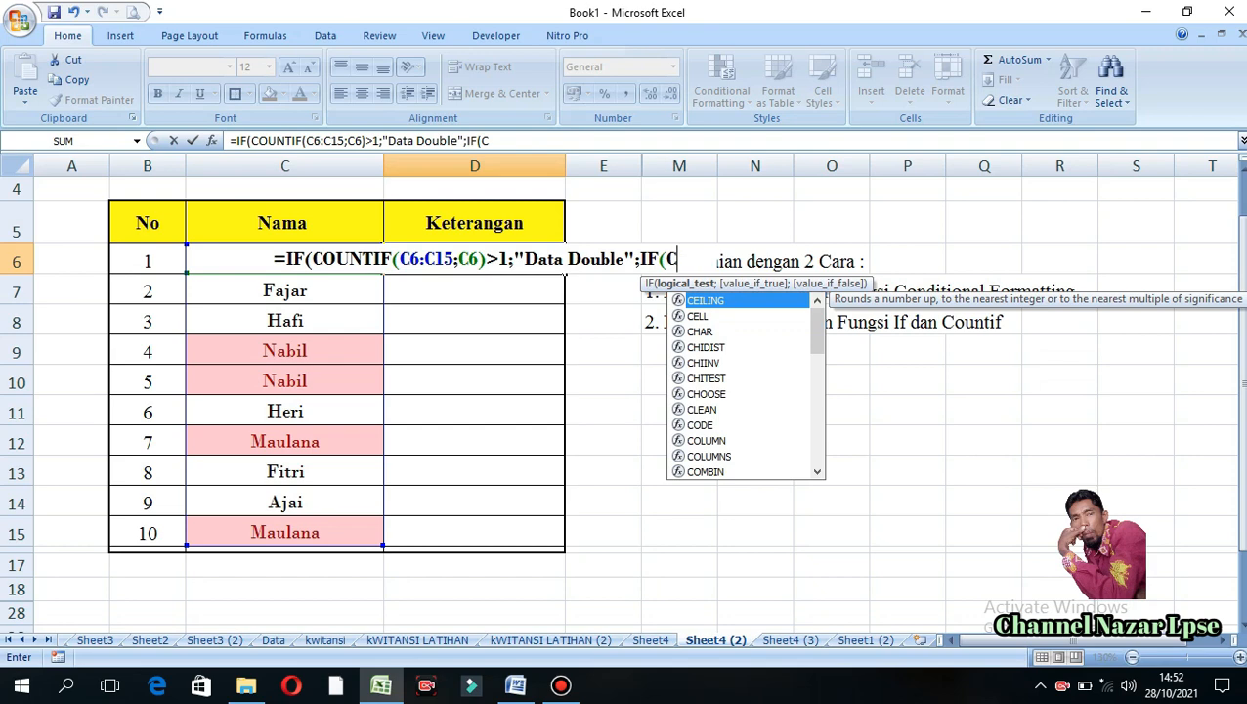
pyautogui.write('oun')
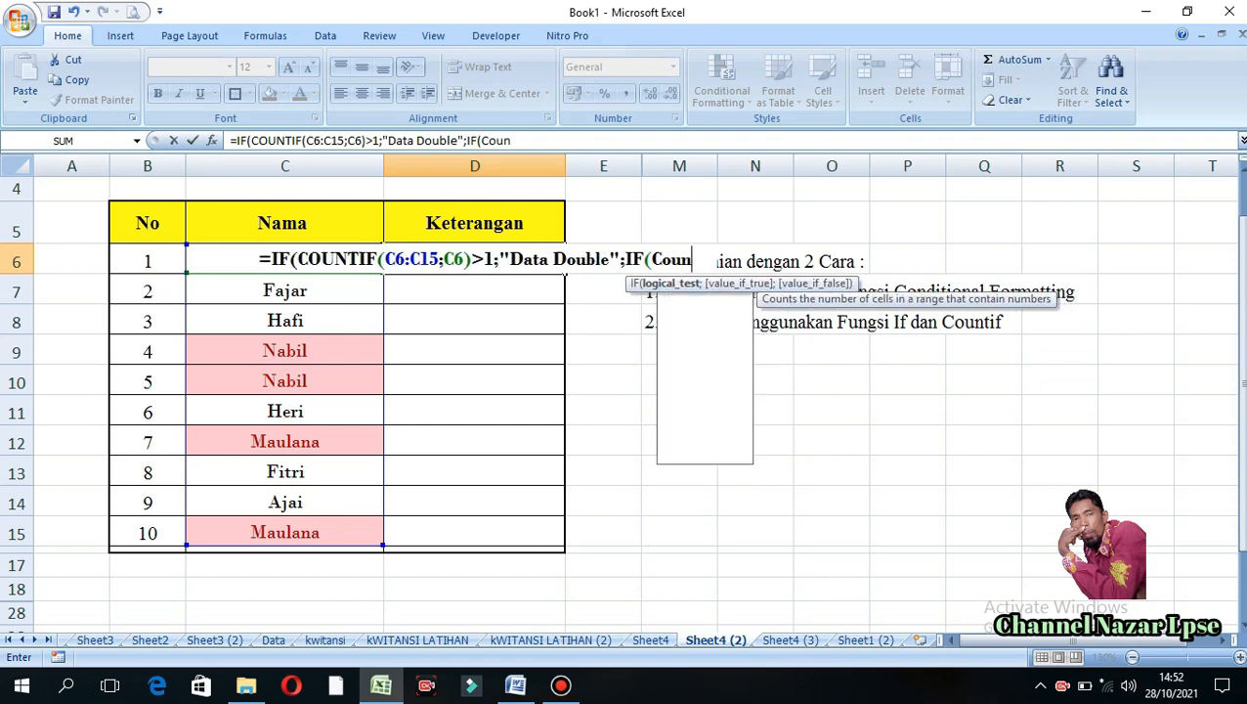
pyautogui.press('Down')
pyautogui.press('Down')
pyautogui.press('Down')
pyautogui.press('Tab')
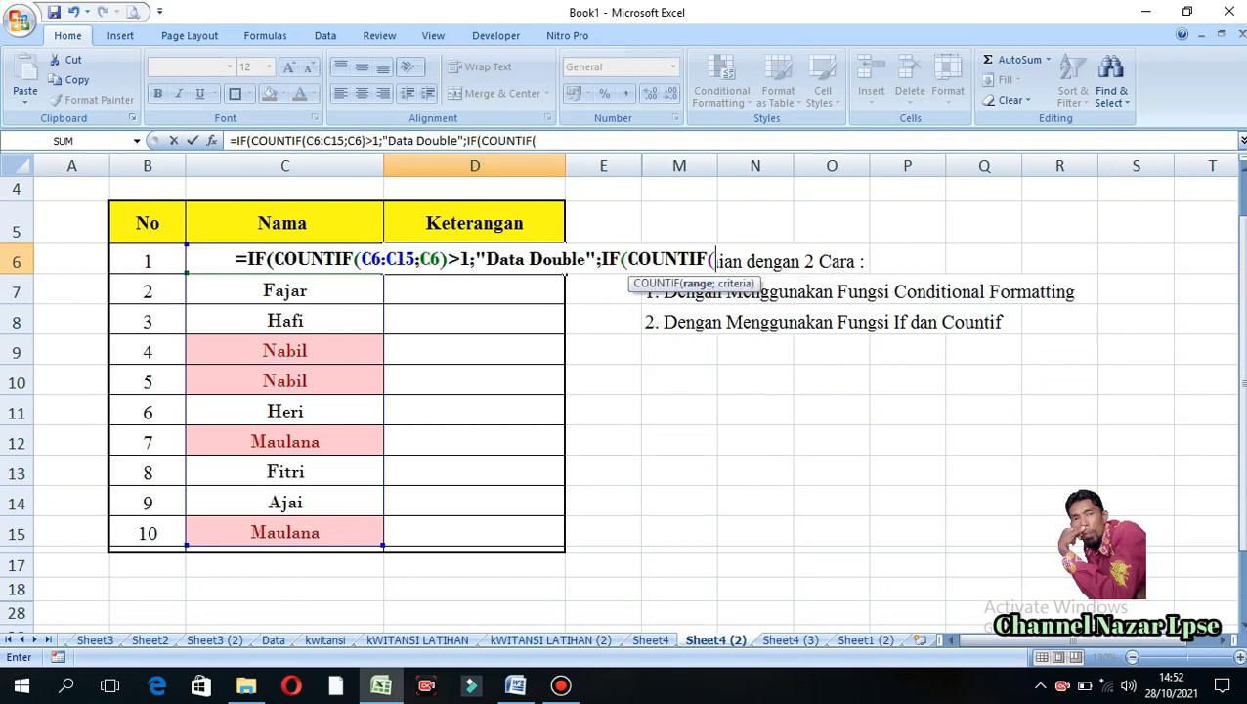
# Step: Set the range of the second COUNTIF in the D6 formula to C6:C15, followed by the argument separator
pyautogui.press('Left')
pyautogui.press('Left')
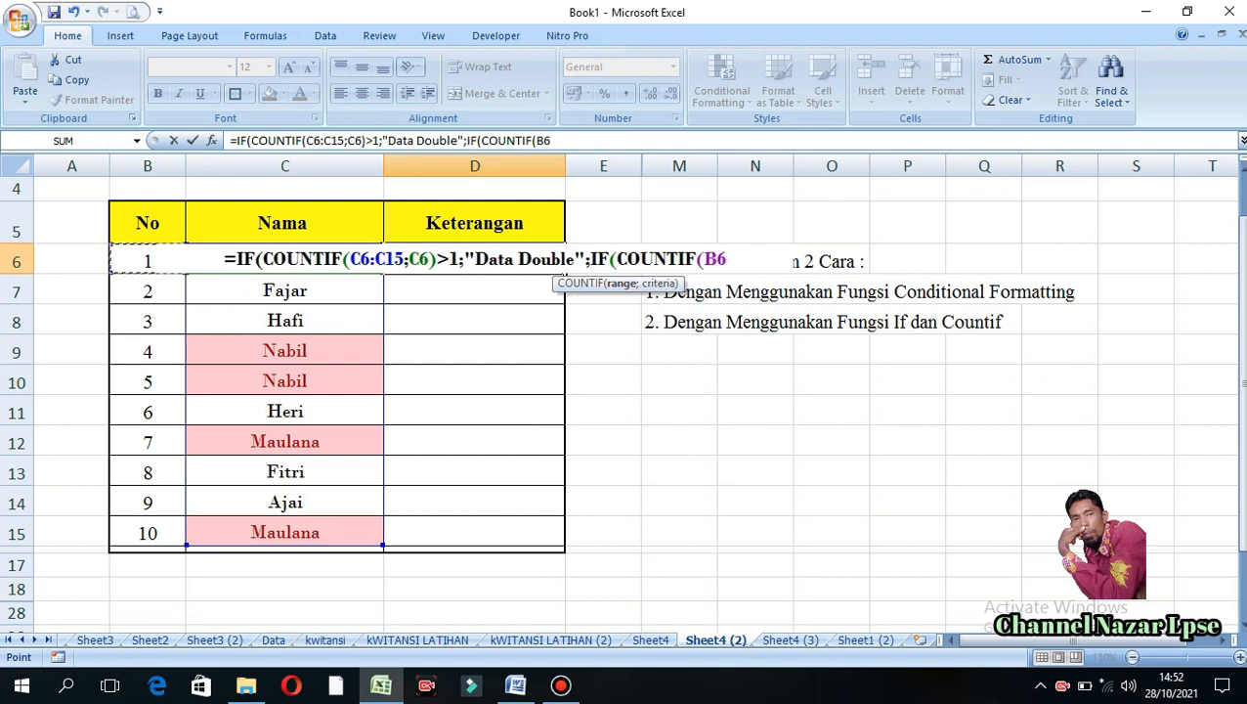
pyautogui.press('Right')
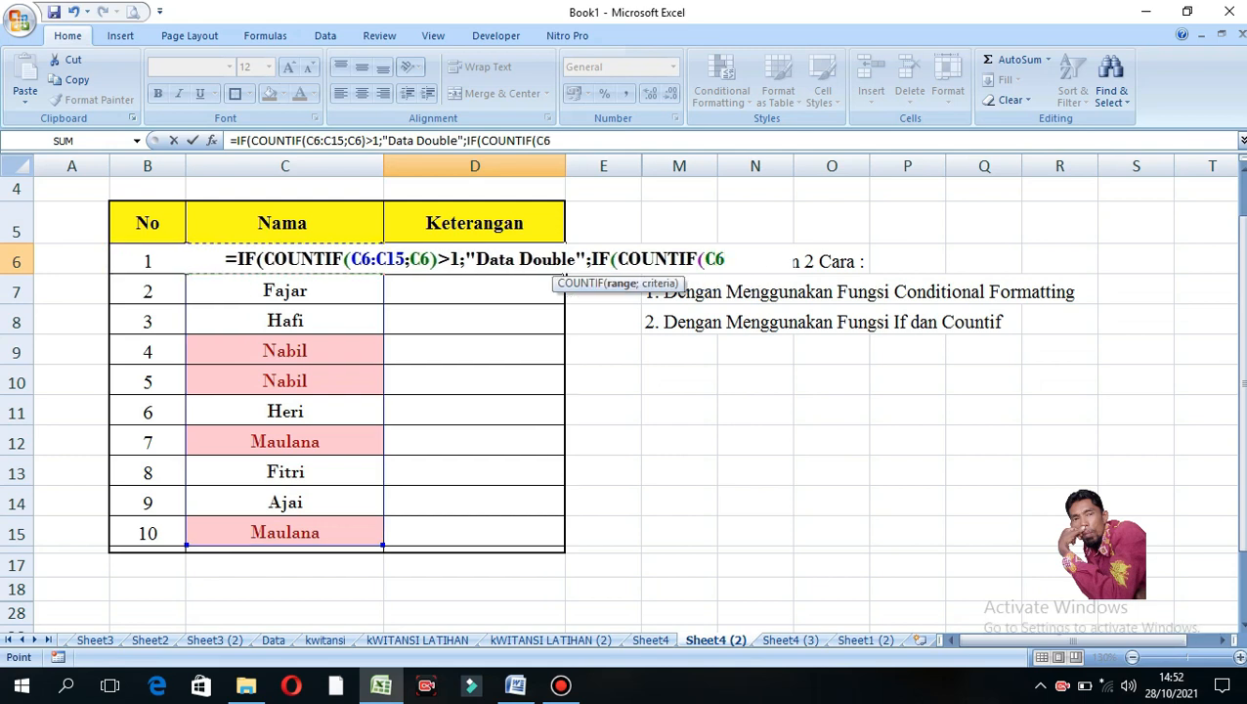
pyautogui.hotkey('ctrl', 'shift', 'Down')
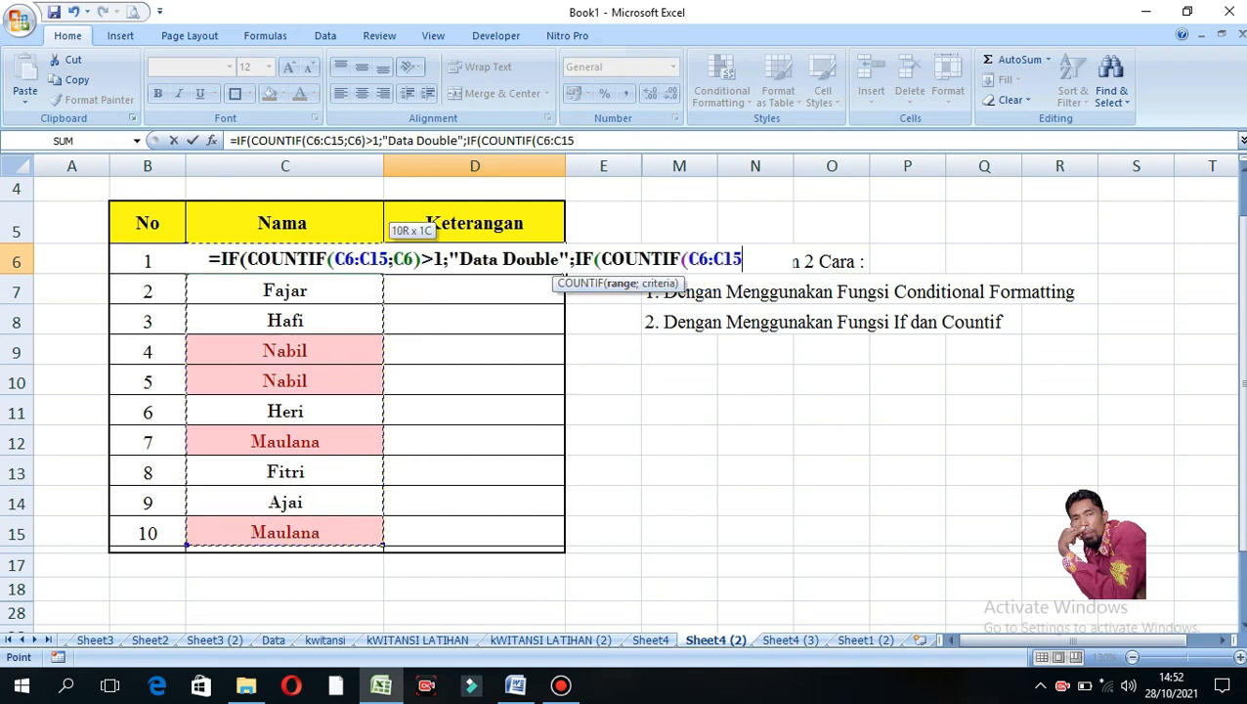
pyautogui.write(';')
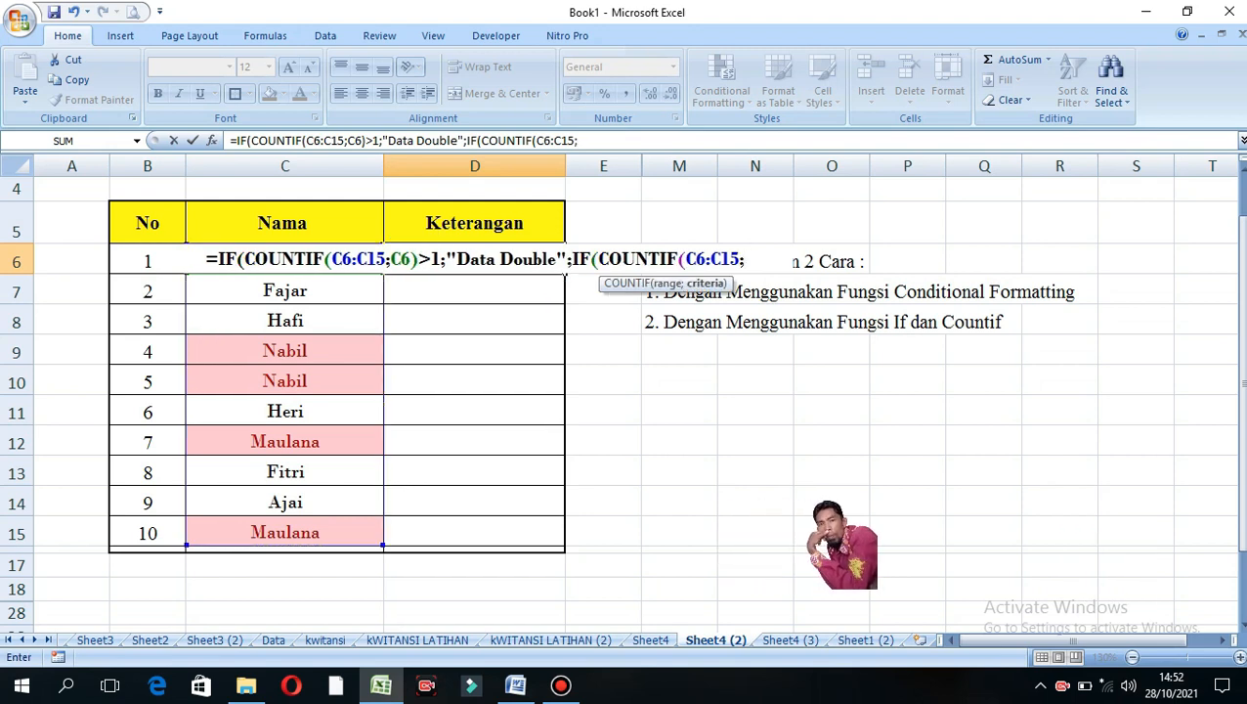
# Step: Use C6 as the second COUNTIF's criteria, test for <=1, and begin the nested IF's value-if-true text
pyautogui.press('Left')
pyautogui.press('Left')
pyautogui.press('Right')
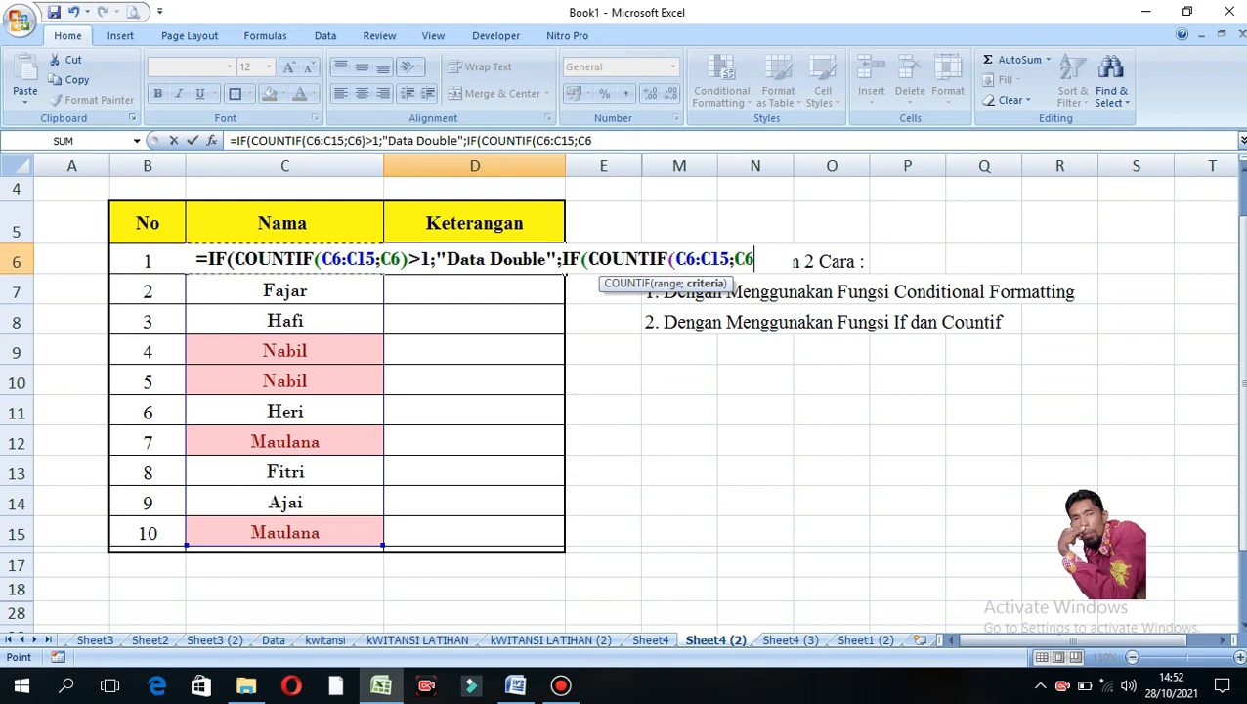
pyautogui.write(';')
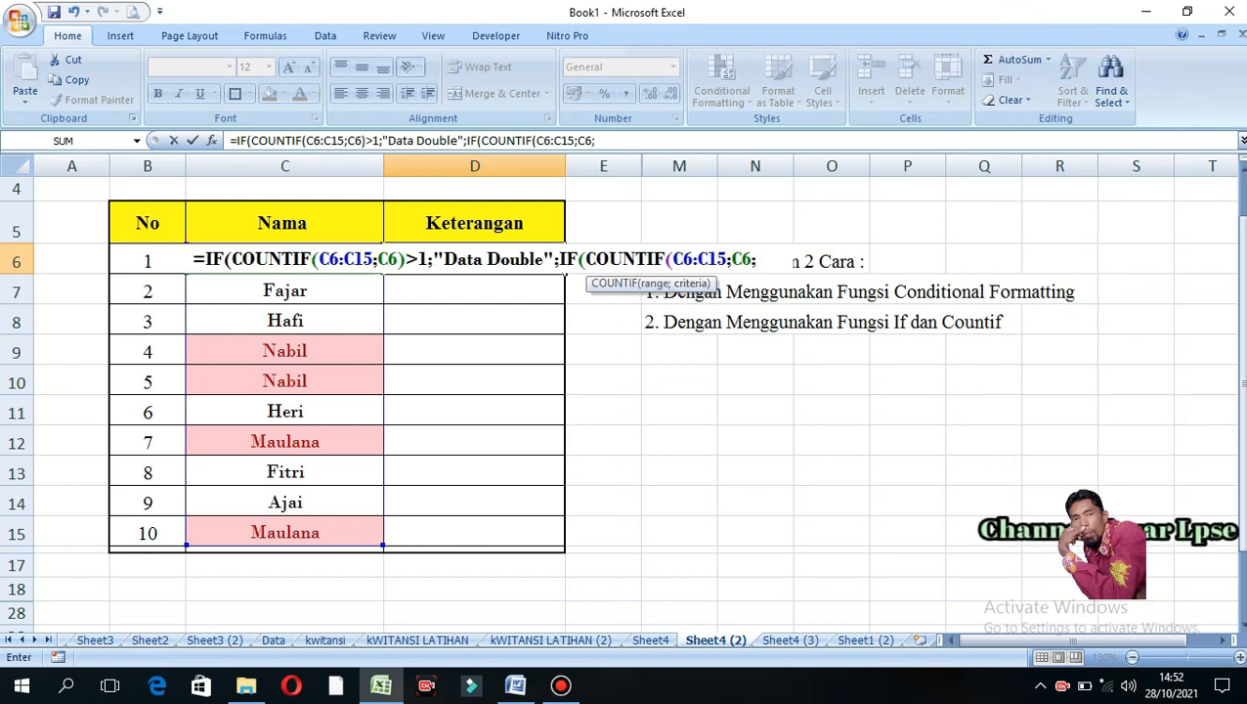
pyautogui.press('BackSpace')
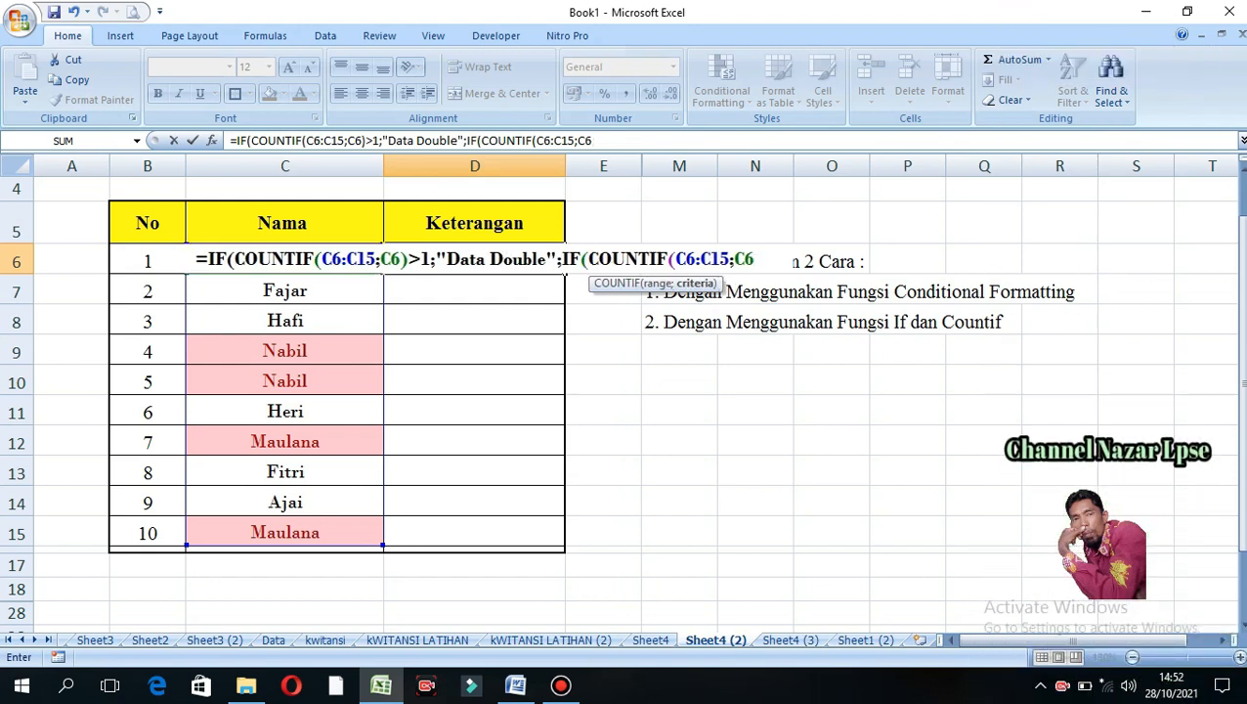
pyautogui.write(')')
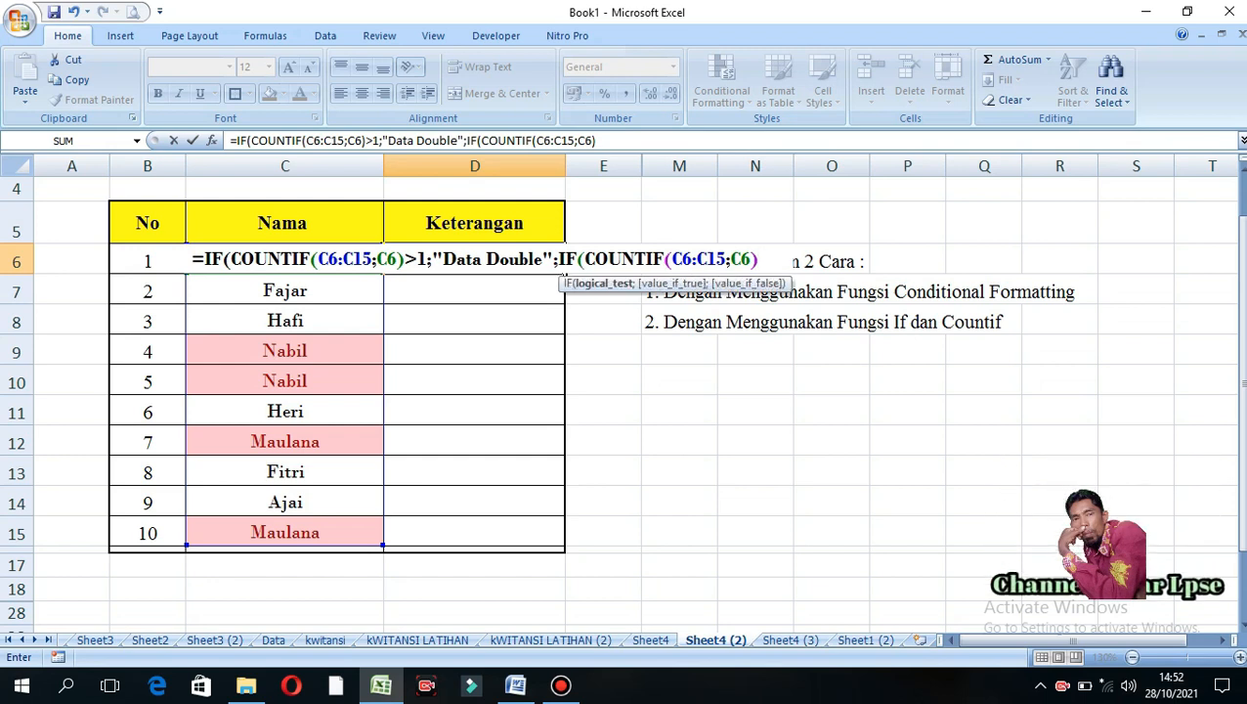
pyautogui.write('<=')
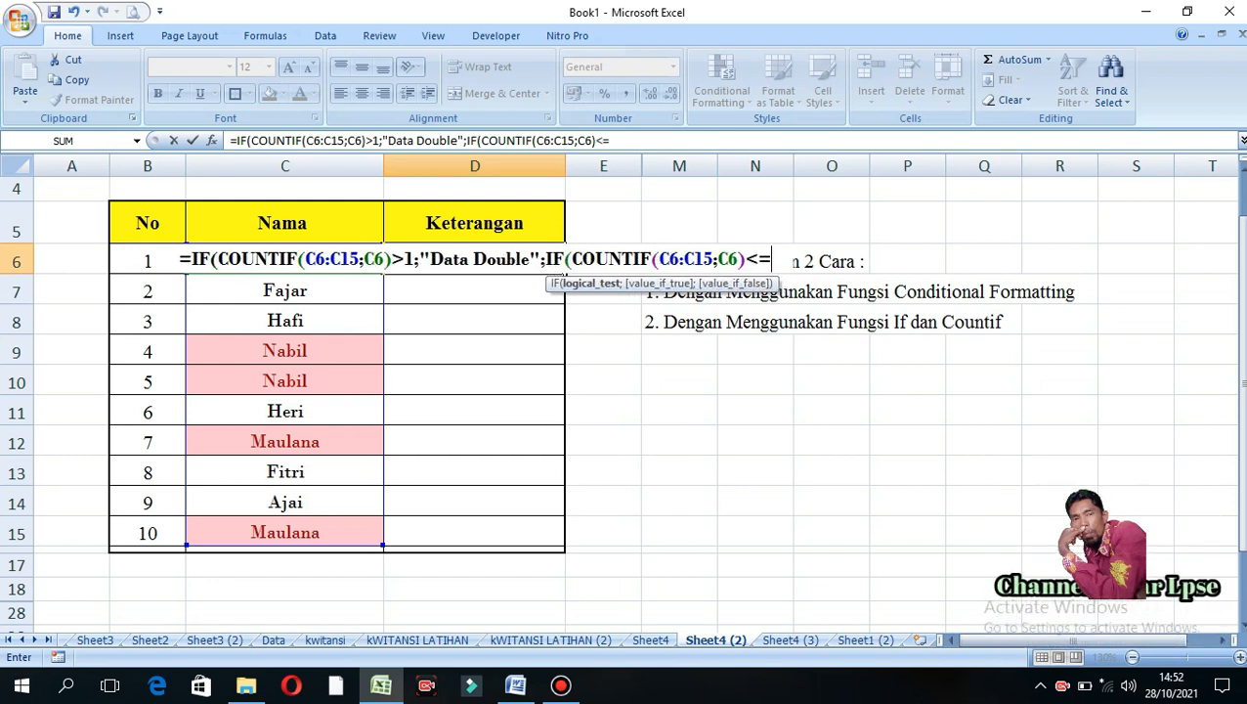
pyautogui.write('1;"')
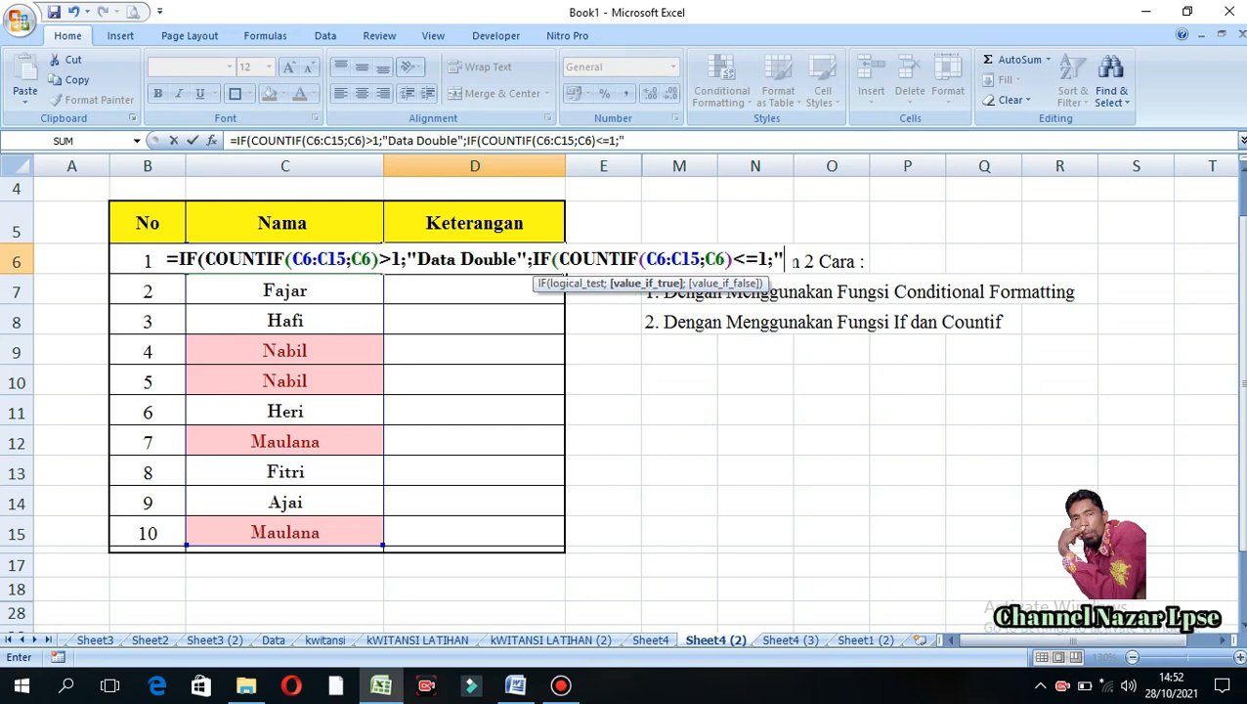
# Step: Finish the D6 formula with "Oke" as the nested IF's value if true, close both IF functions and confirm the entry
pyautogui.write('Oke"')
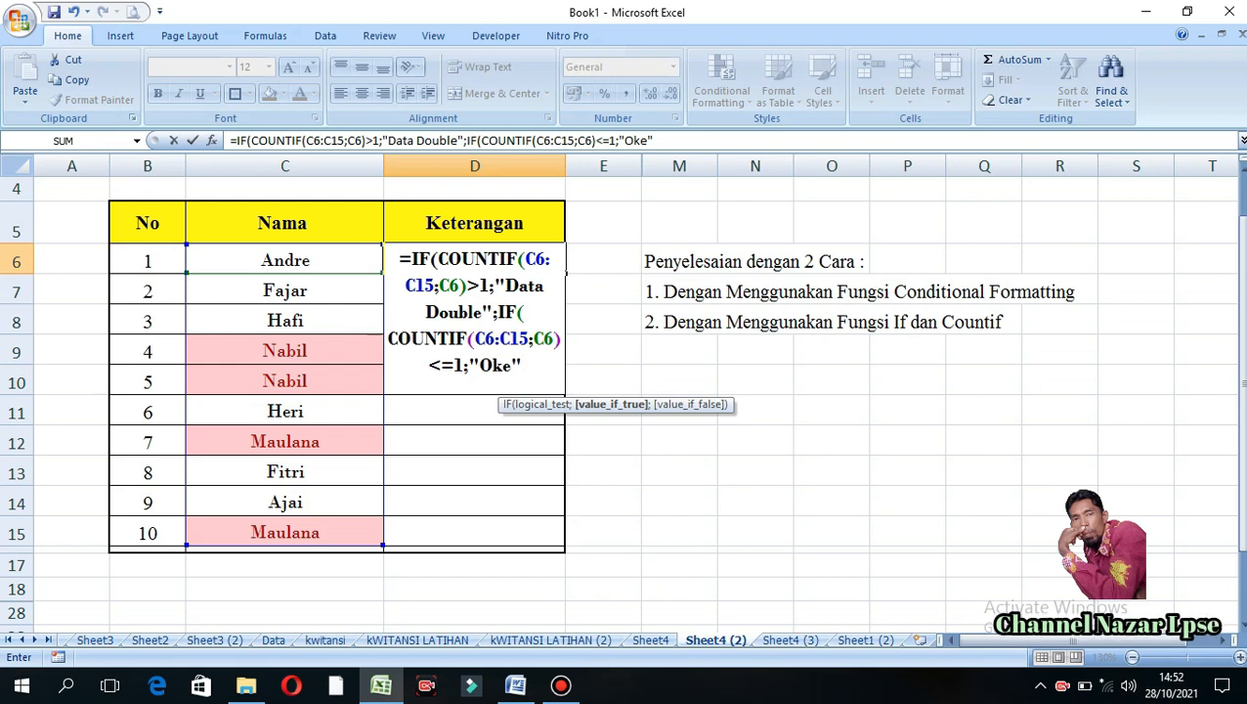
pyautogui.write('))')
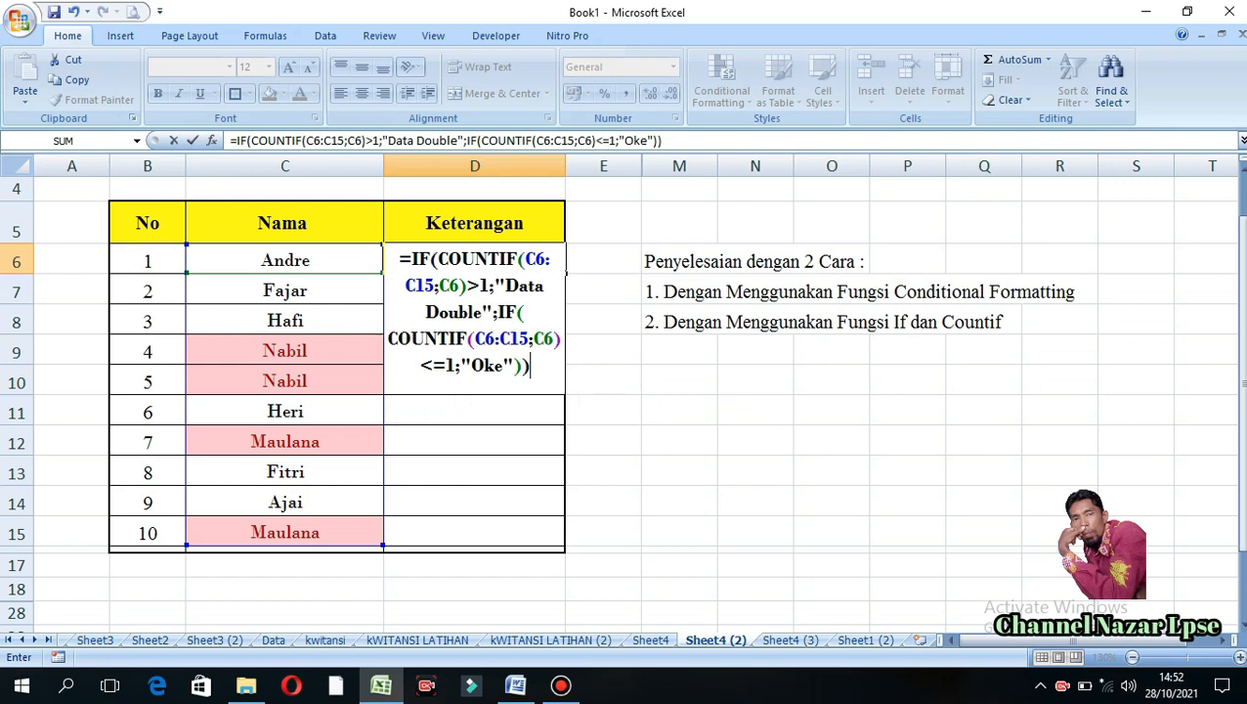
pyautogui.press('Return')
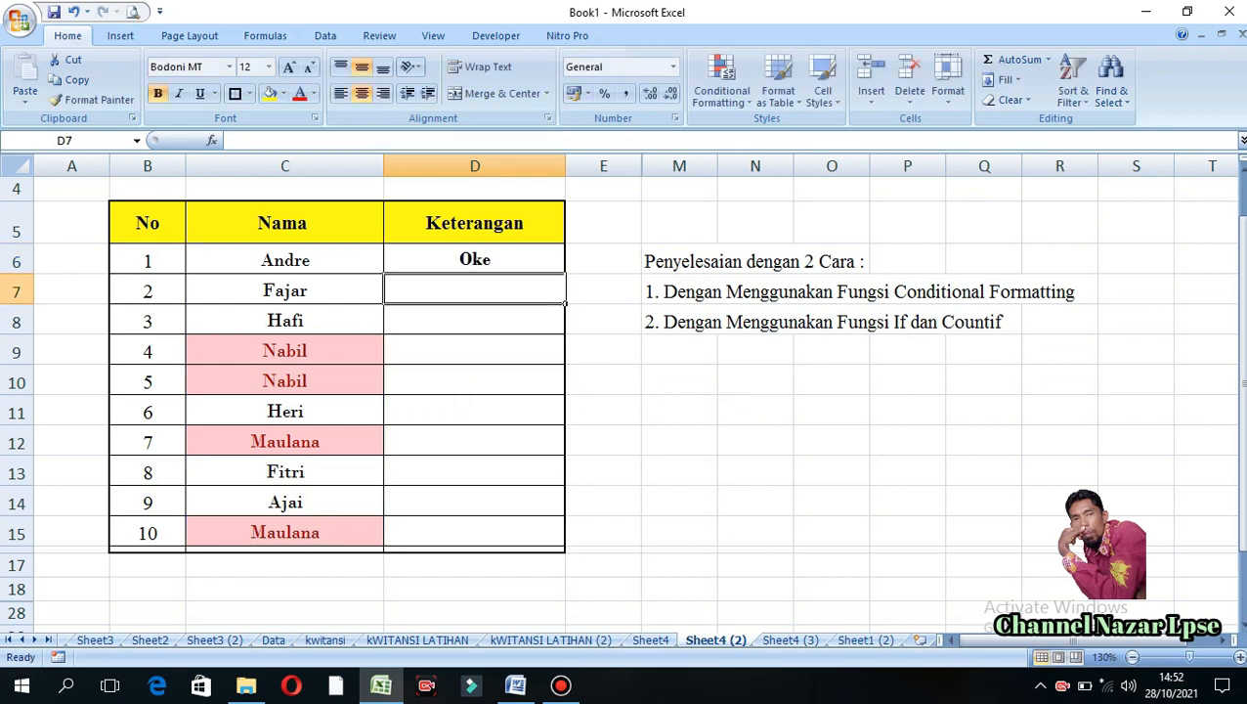
# Step: Review the first Keterangan cell's formula, including the absolute COUNTIF ranges $C$5:$C$14, without editing it
pyautogui.click(474, 259)
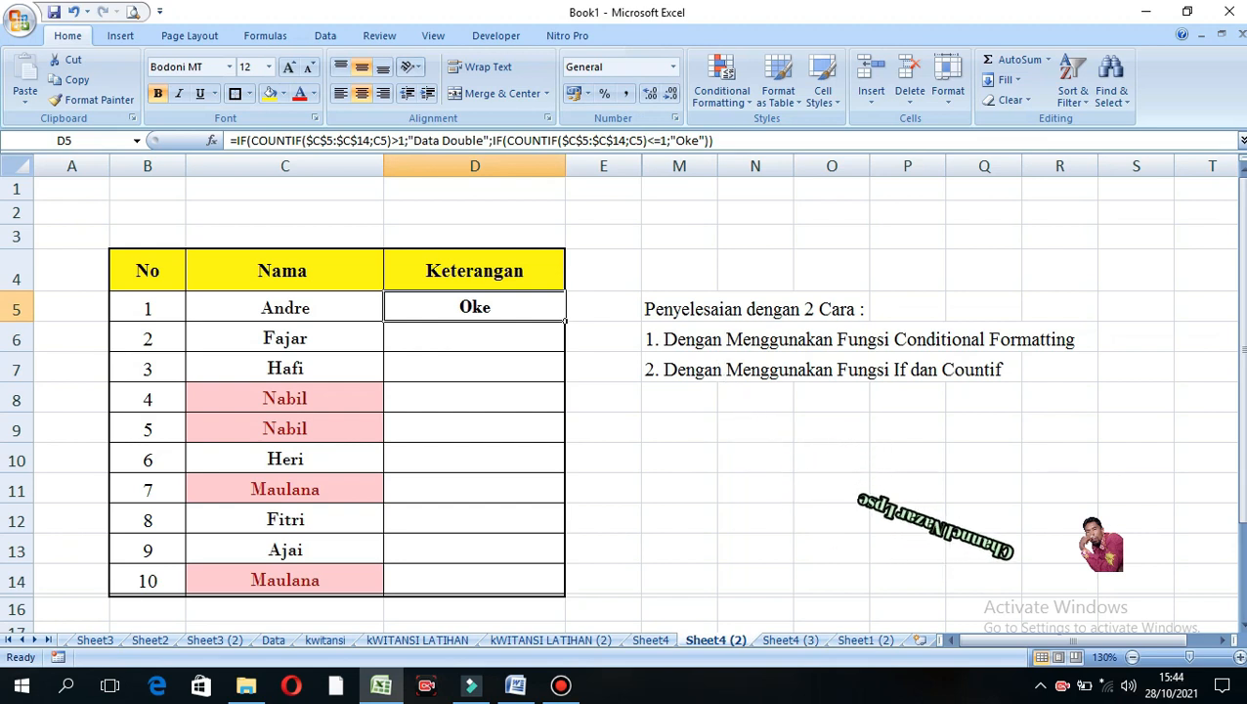
pyautogui.doubleClick(496, 307)
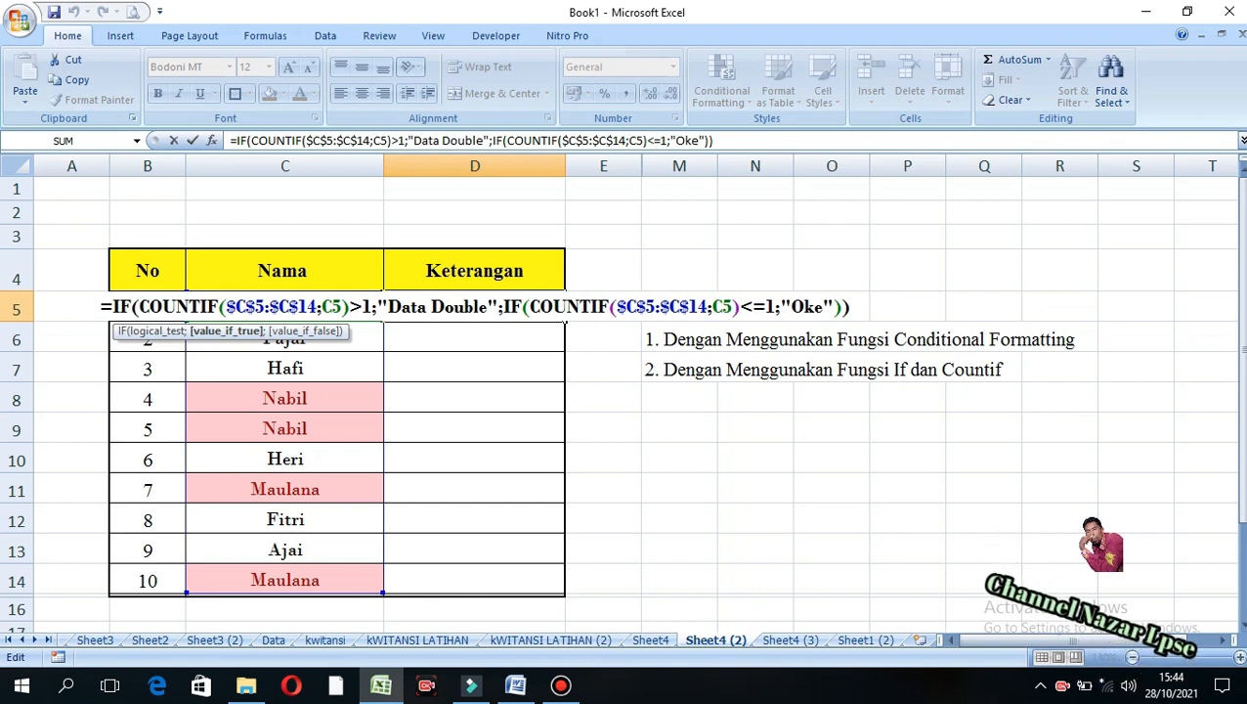
pyautogui.click(499, 306)
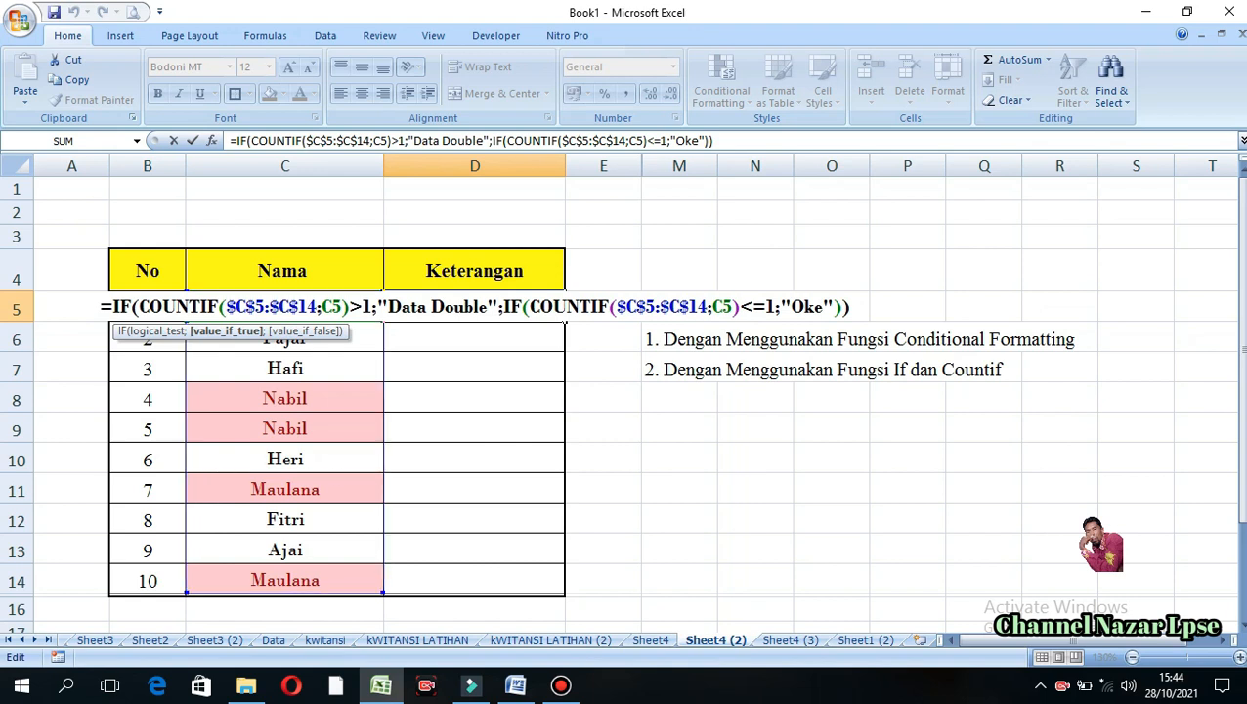
pyautogui.press('Return')
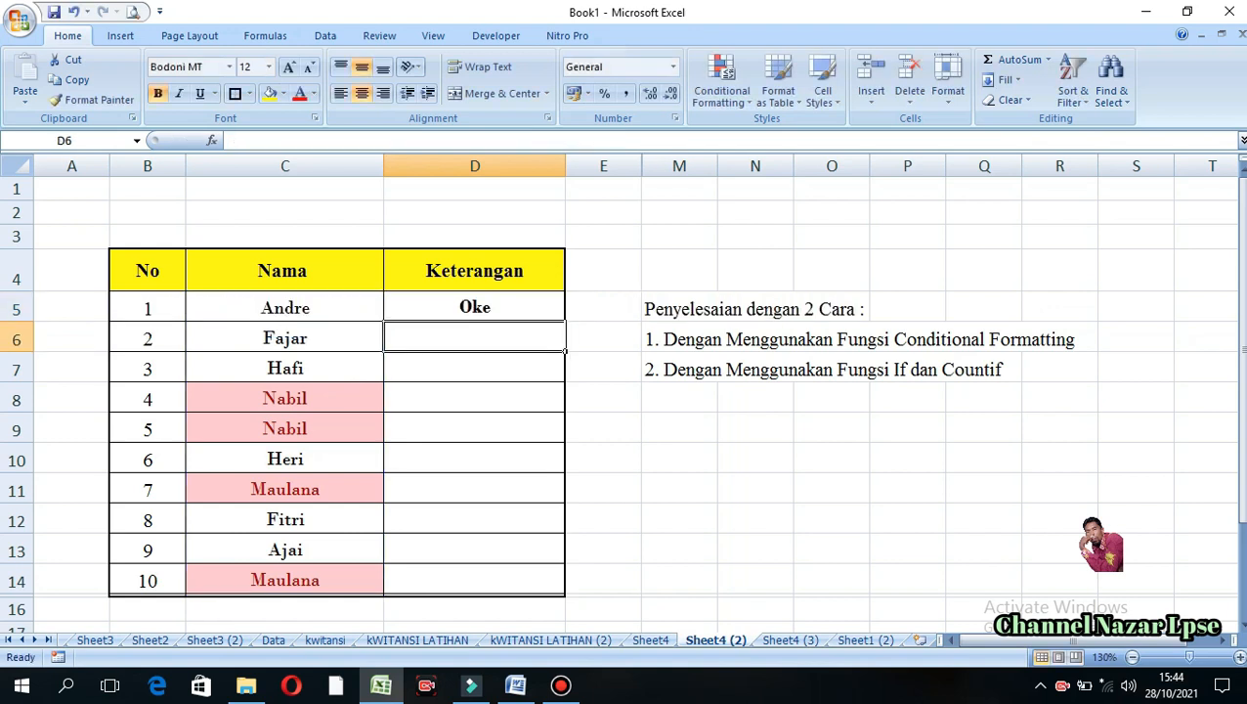
# Step: Fill the formula from D5 down through D14 to cover every name in the list
pyautogui.click(474, 307)
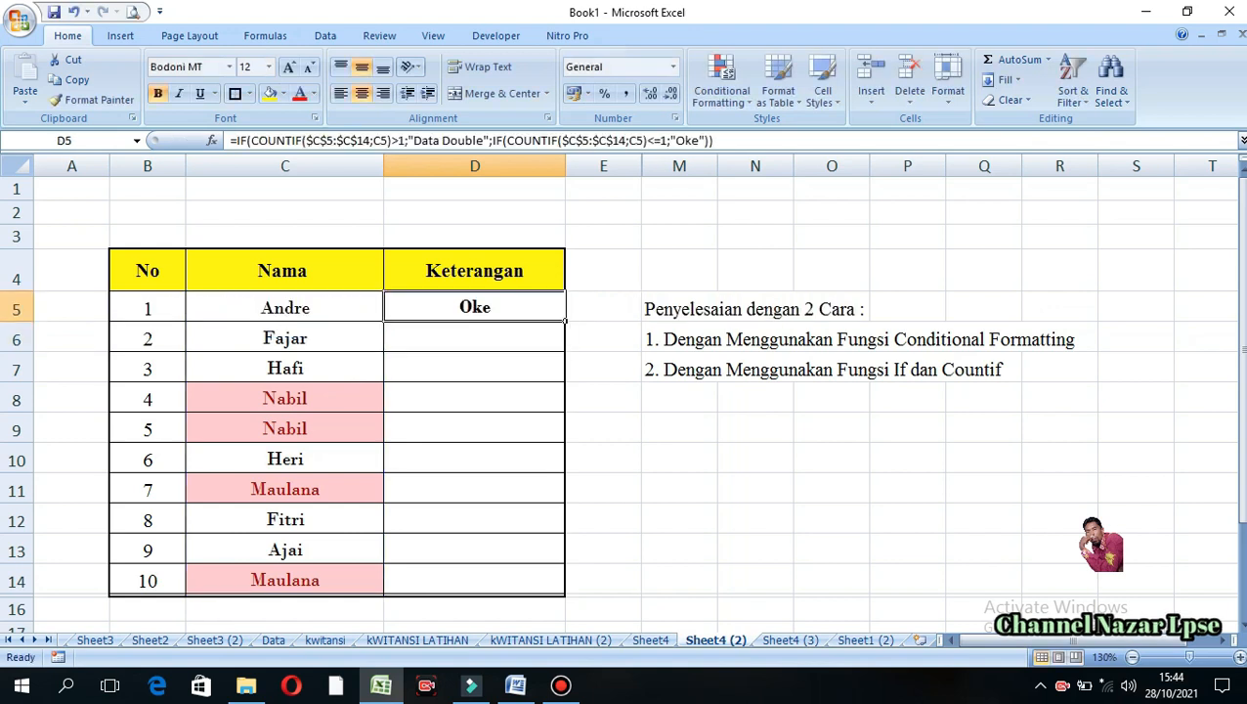
pyautogui.moveTo(565, 320); pyautogui.dragTo(566, 593)
pyautogui.click(679, 488)
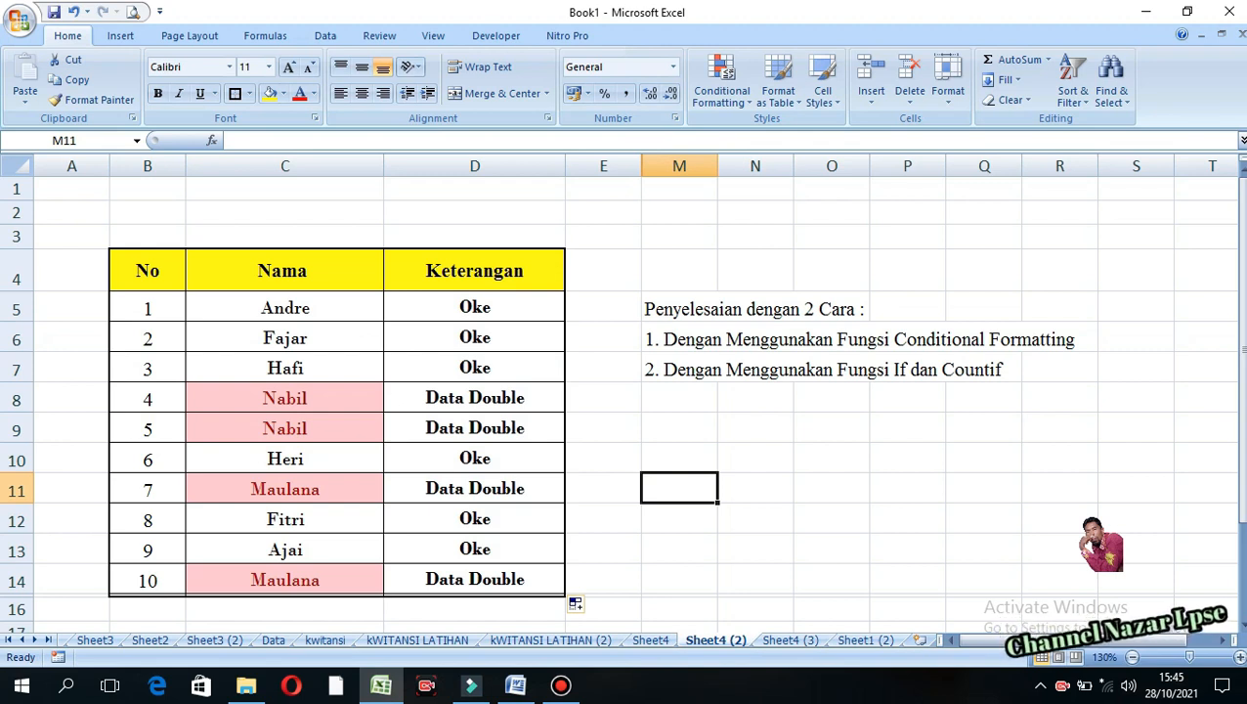
# Step: Compare the matching names in C8:C9 with their Keterangan results in D8:D9
pyautogui.click(474, 398)
pyautogui.moveTo(474, 398); pyautogui.dragTo(474, 428)
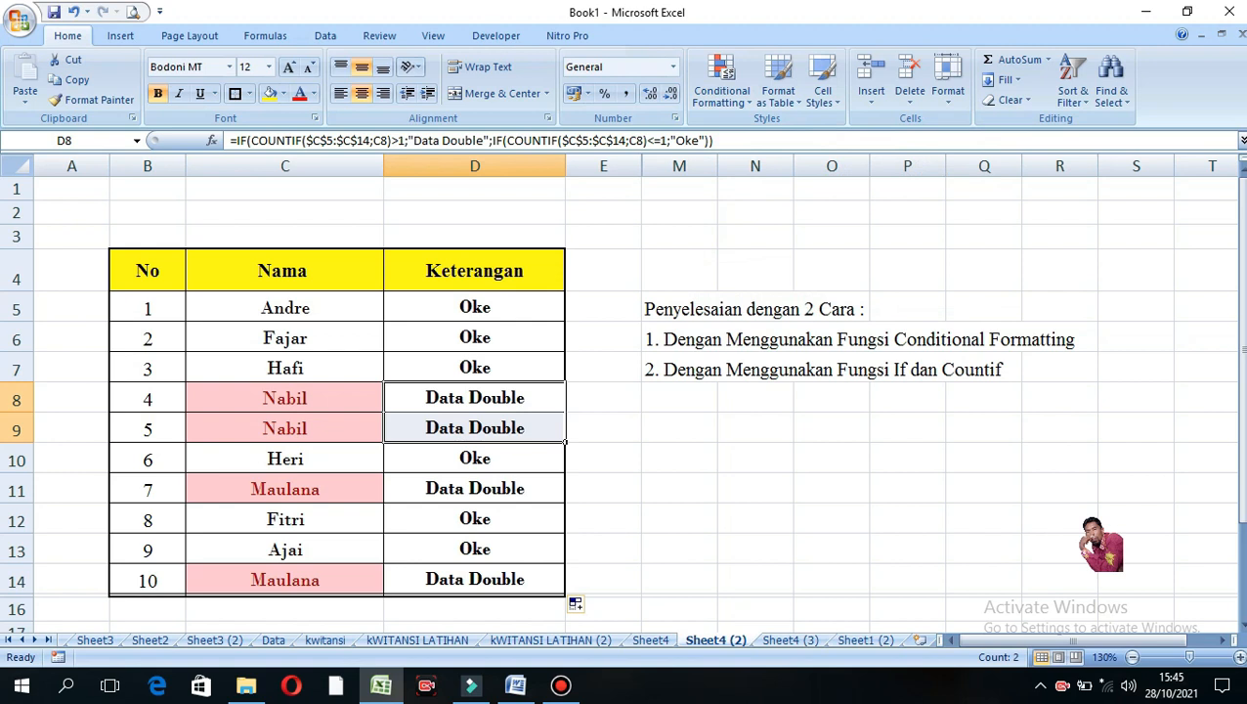
pyautogui.moveTo(284, 399); pyautogui.dragTo(284, 428)
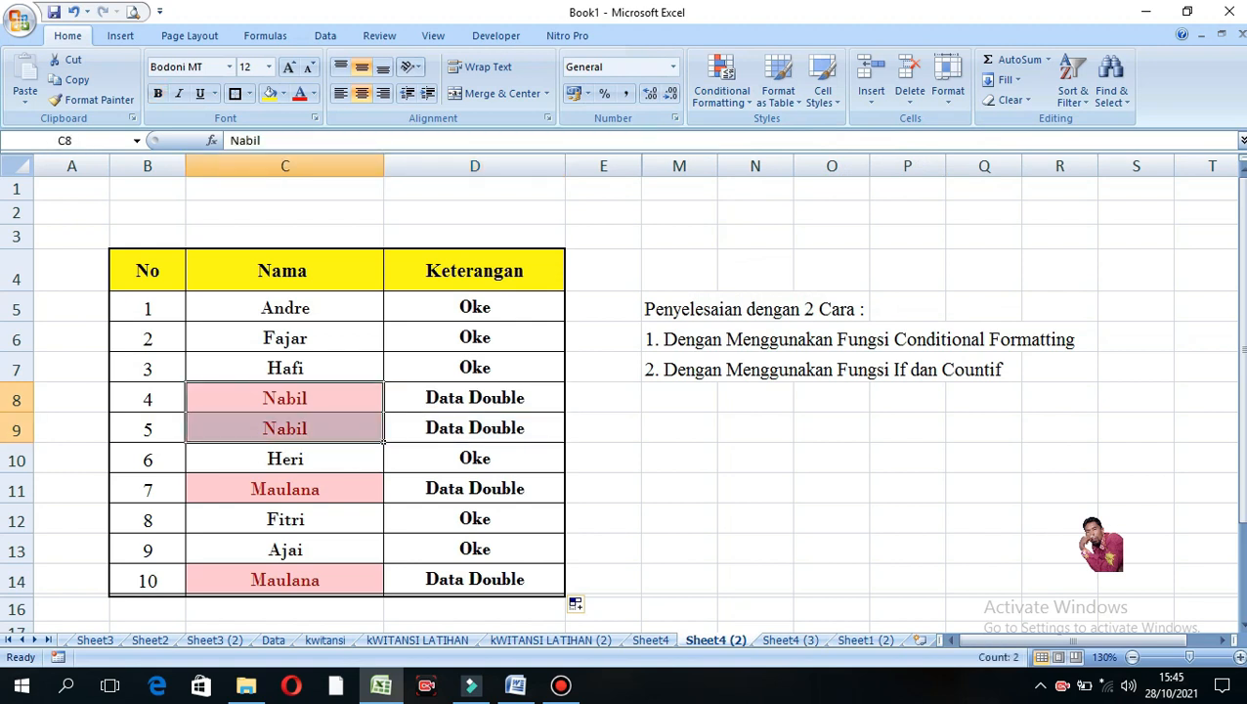
pyautogui.click(285, 399)
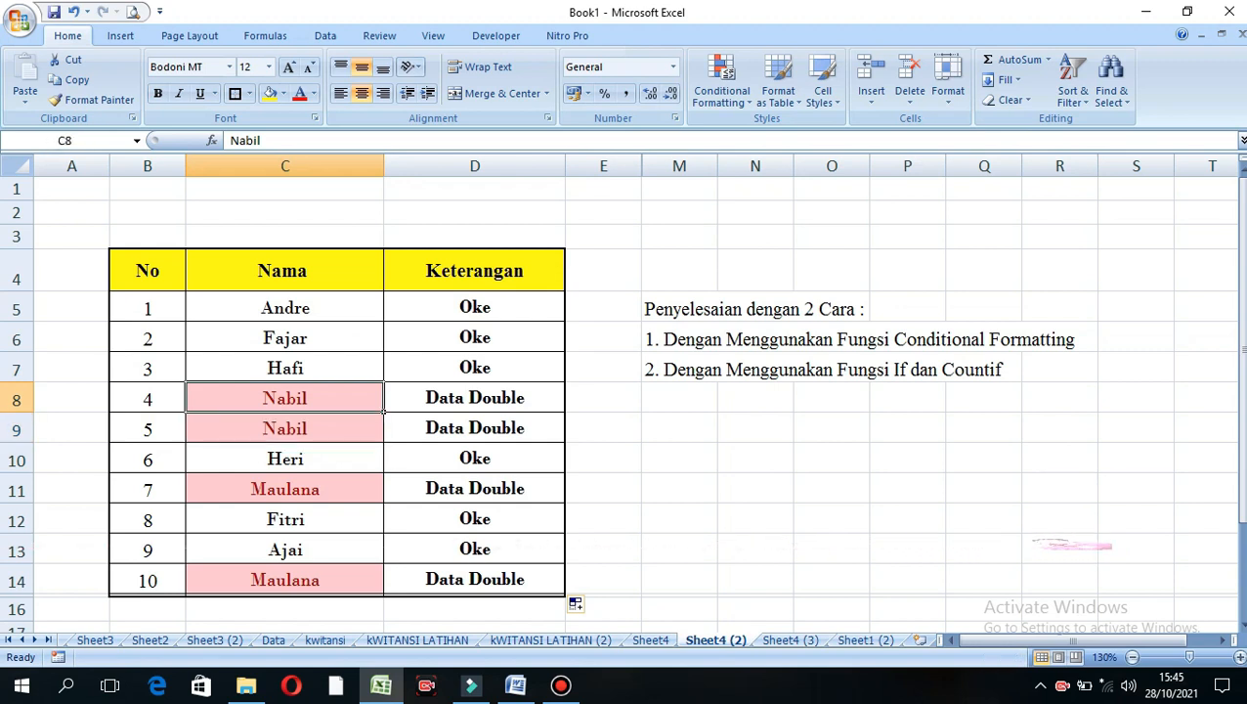
pyautogui.moveTo(284, 399); pyautogui.dragTo(475, 428)
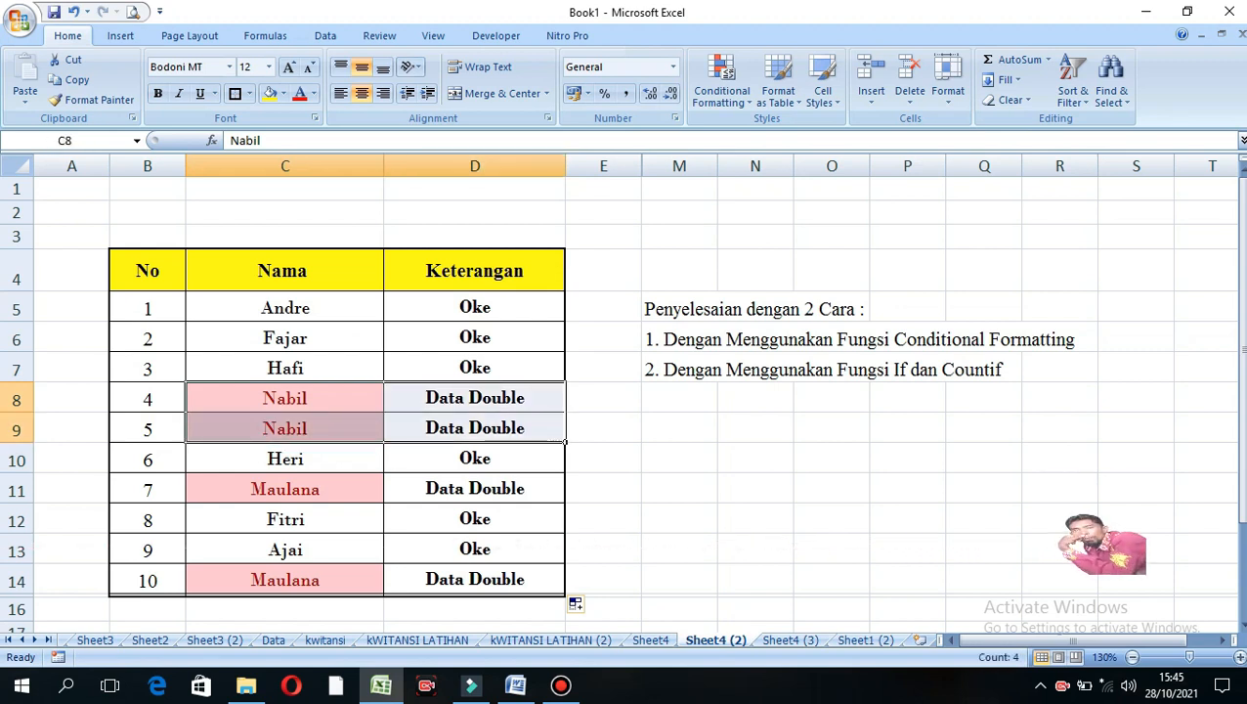
# Step: Replace the duplicate name in C9 with a different, unique name and check it against the name in C8
pyautogui.click(284, 428)
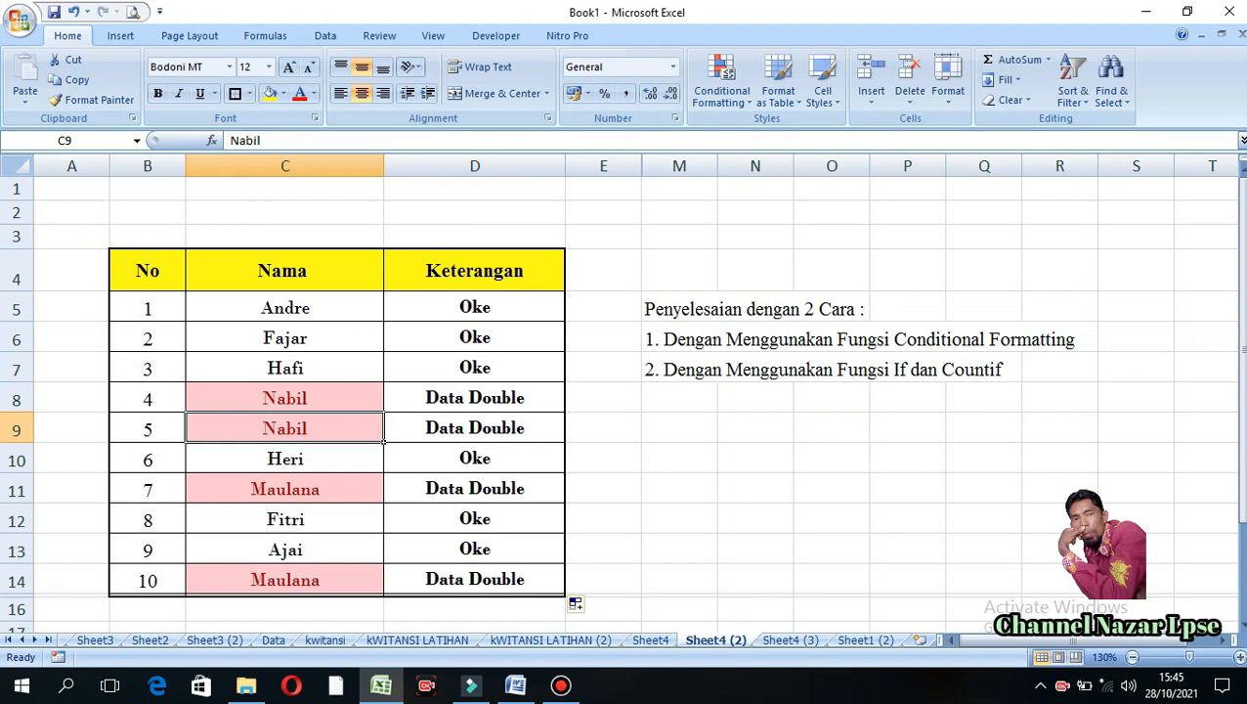
pyautogui.write('Seli')
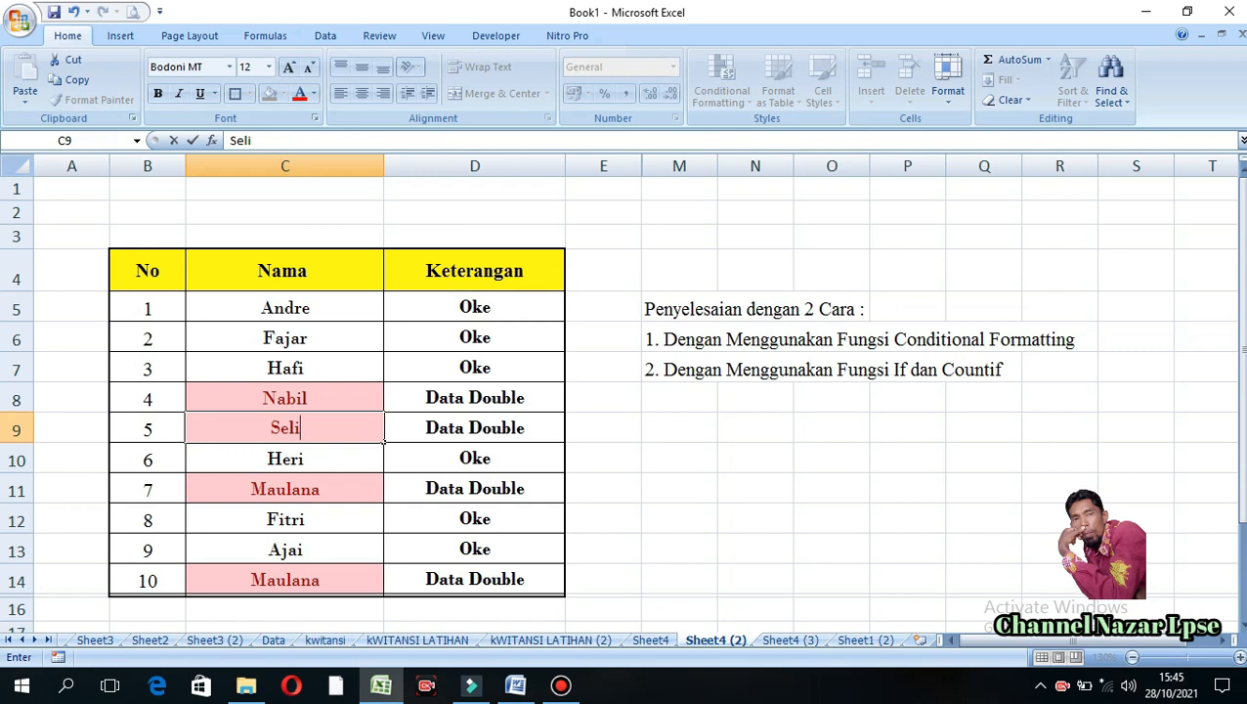
pyautogui.press('Return')
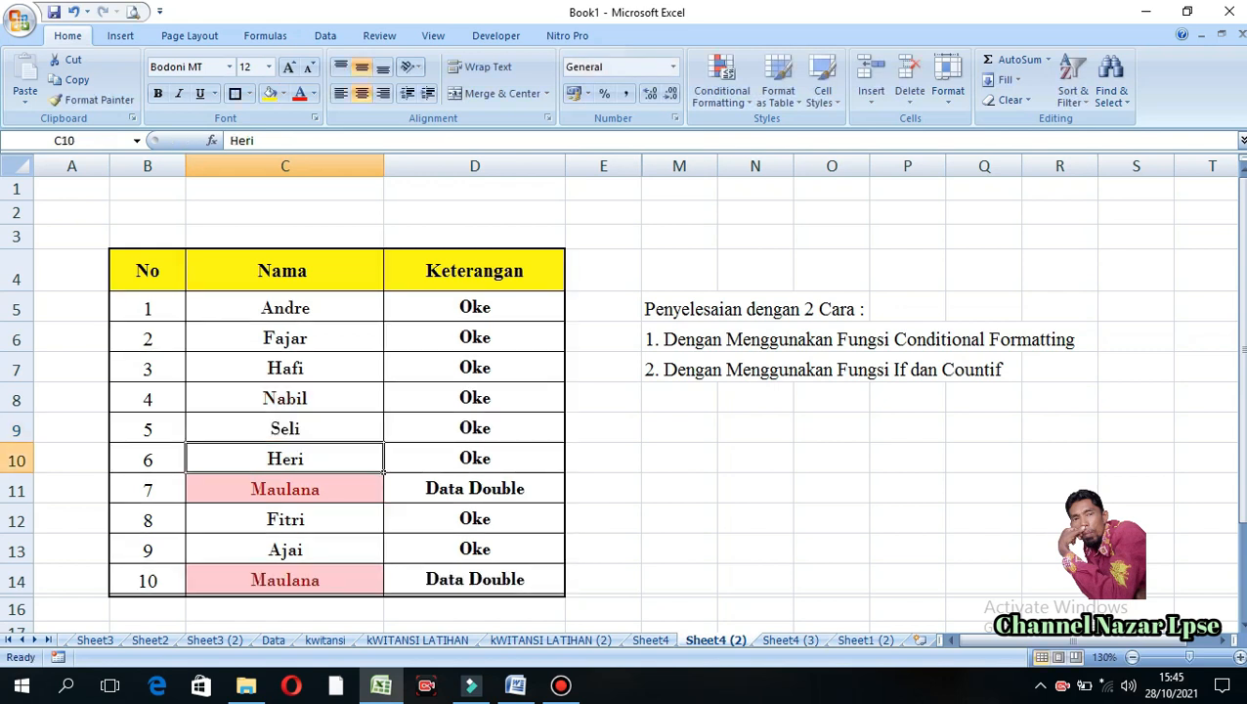
pyautogui.moveTo(284, 398); pyautogui.dragTo(333, 430)
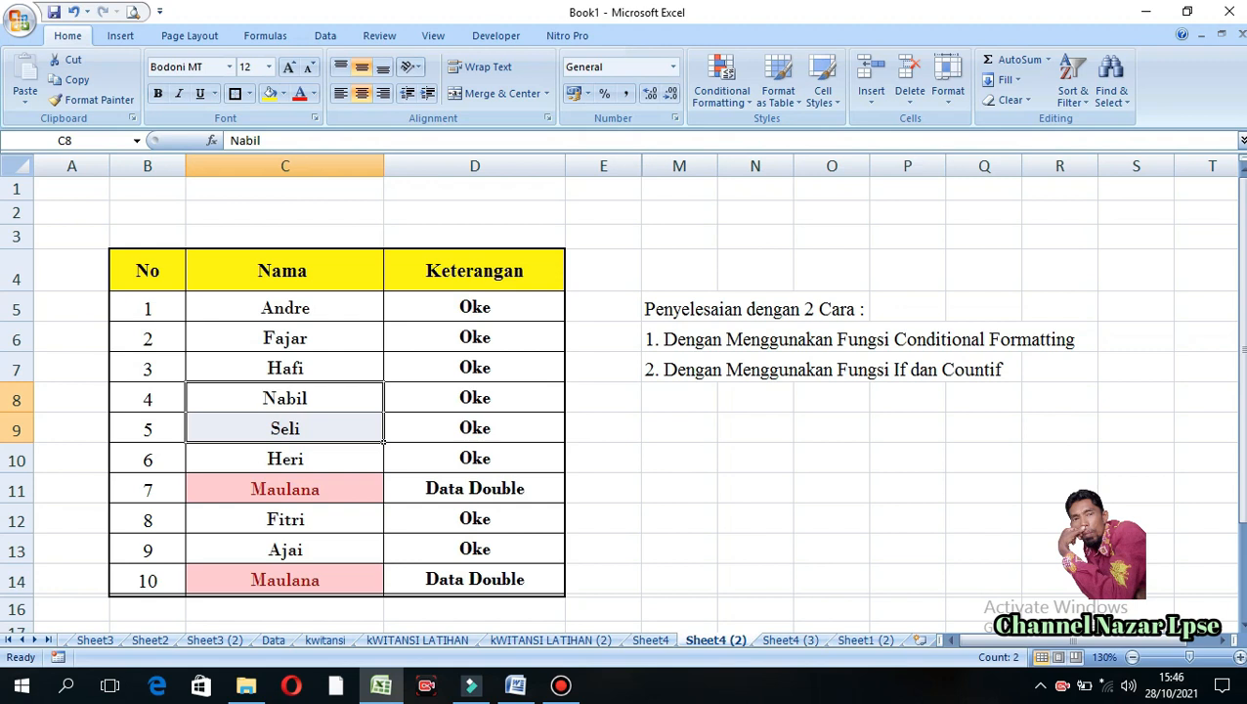
pyautogui.click(603, 457)
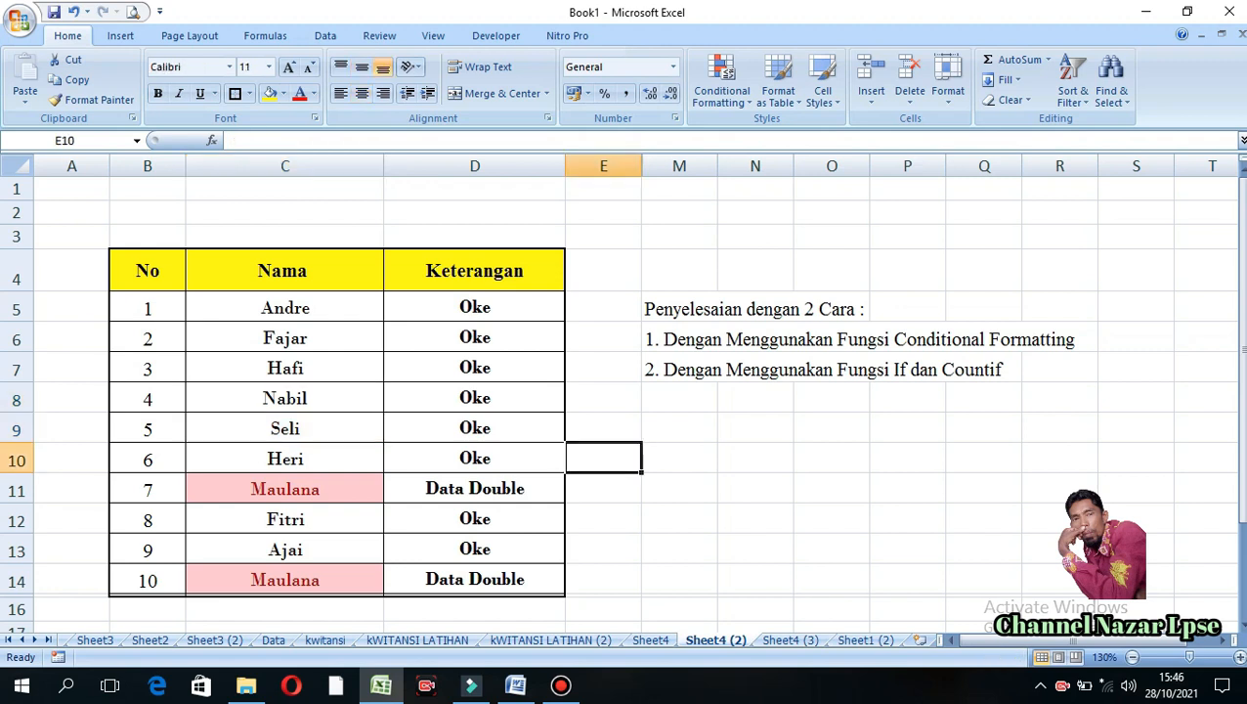